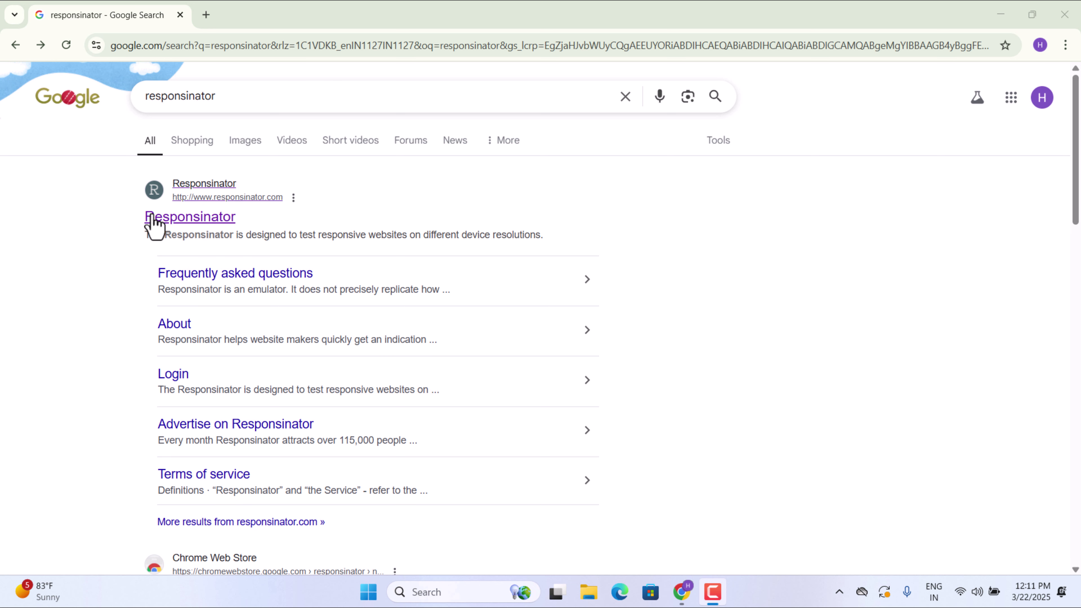
# - Open the Responsinator site from the search results, and find and open the Ultimate QA homepage in a new tab
pyautogui.click(219, 216)
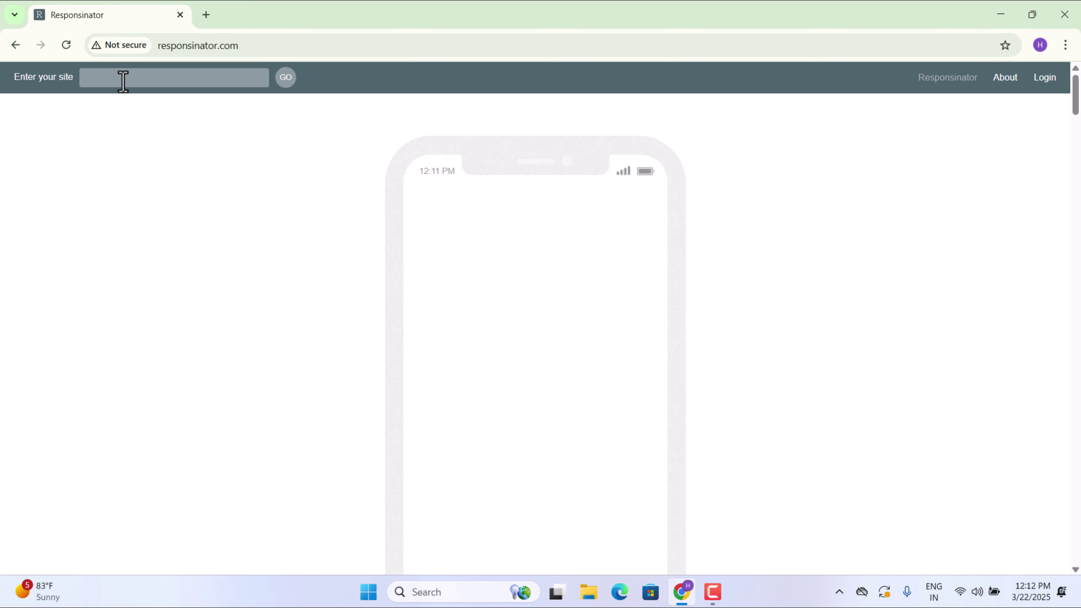
pyautogui.click(207, 15)
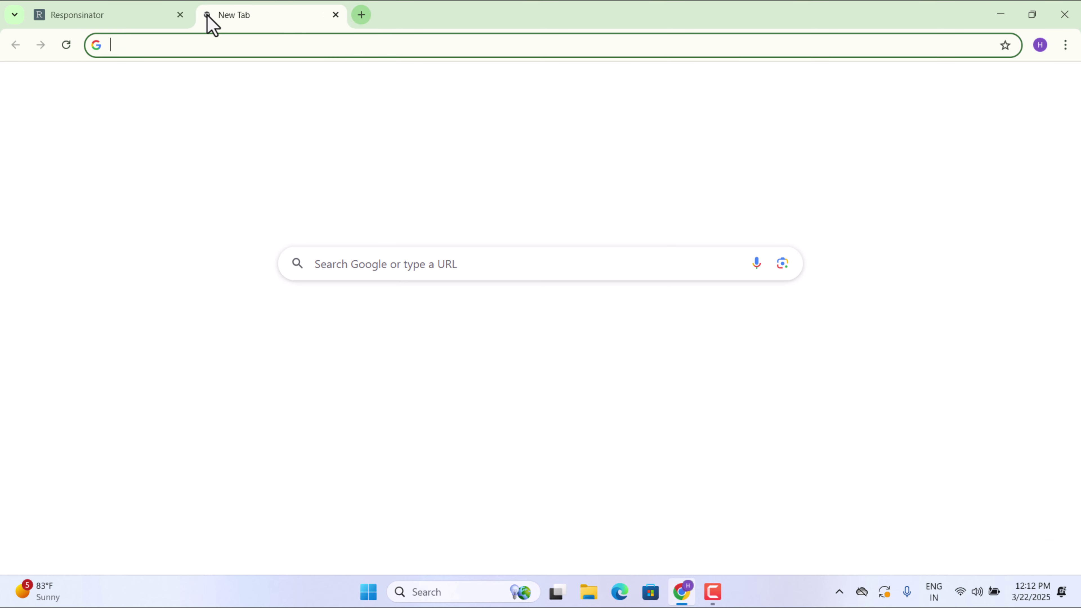
pyautogui.write('ulti')
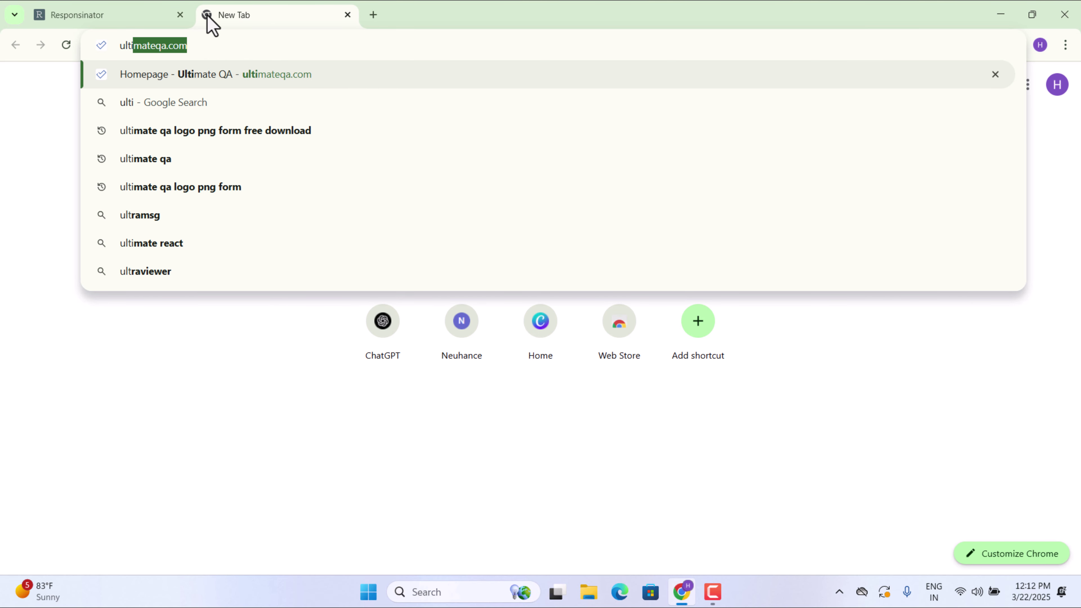
pyautogui.write('mate qa')
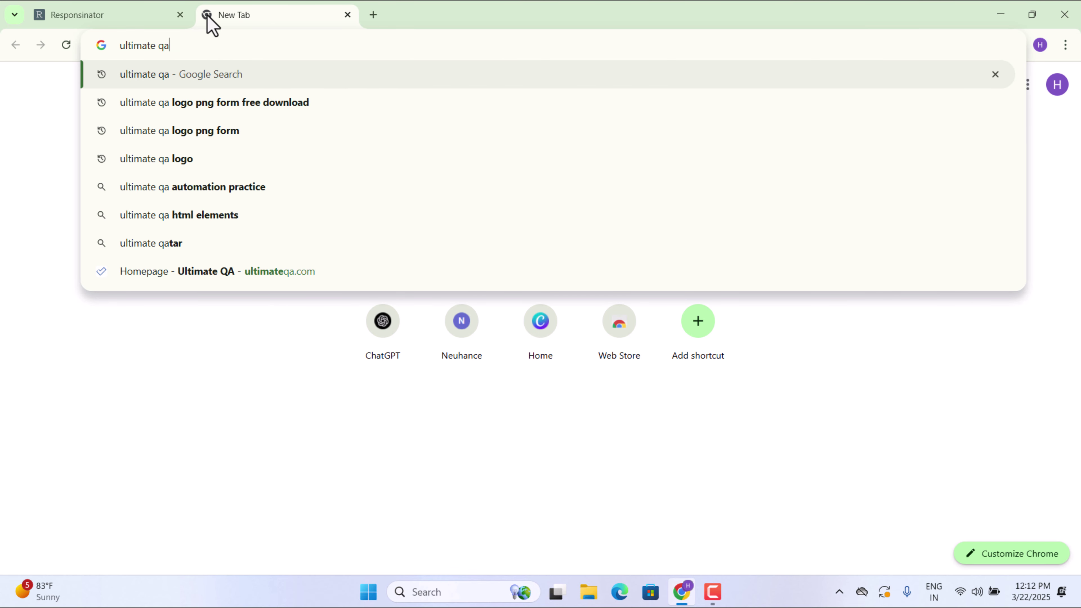
pyautogui.write('.com')
pyautogui.press('Return')
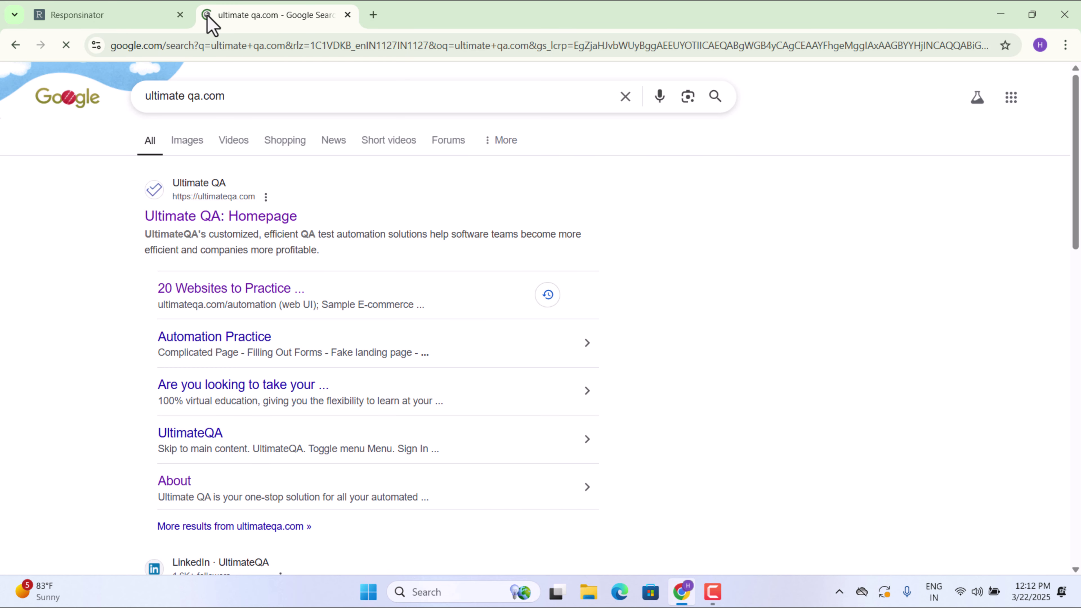
pyautogui.click(247, 216)
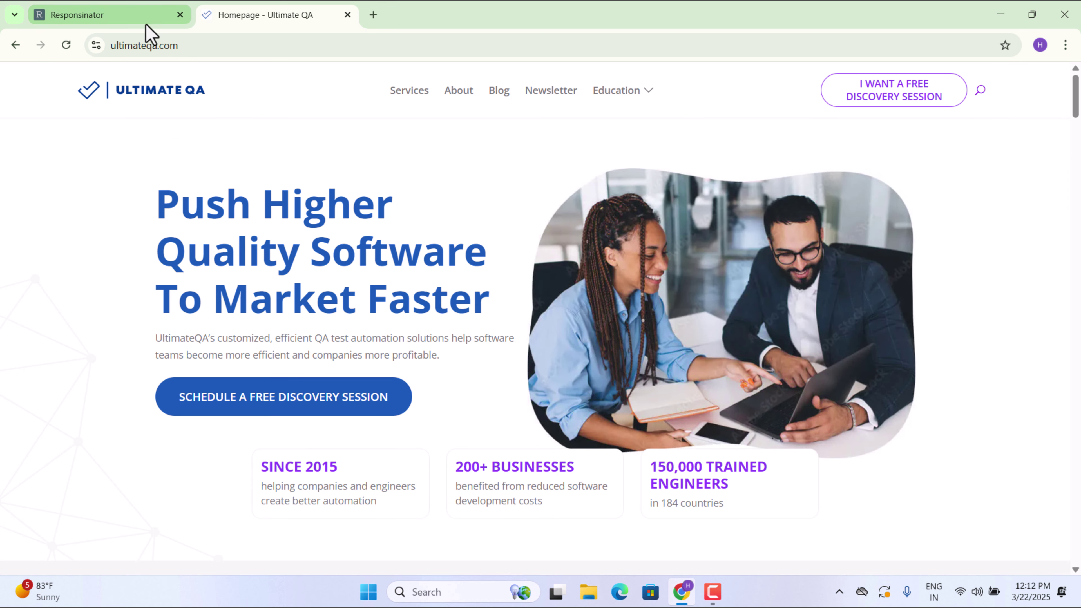
pyautogui.click(205, 42)
pyautogui.hotkey('ctrl', 'c')
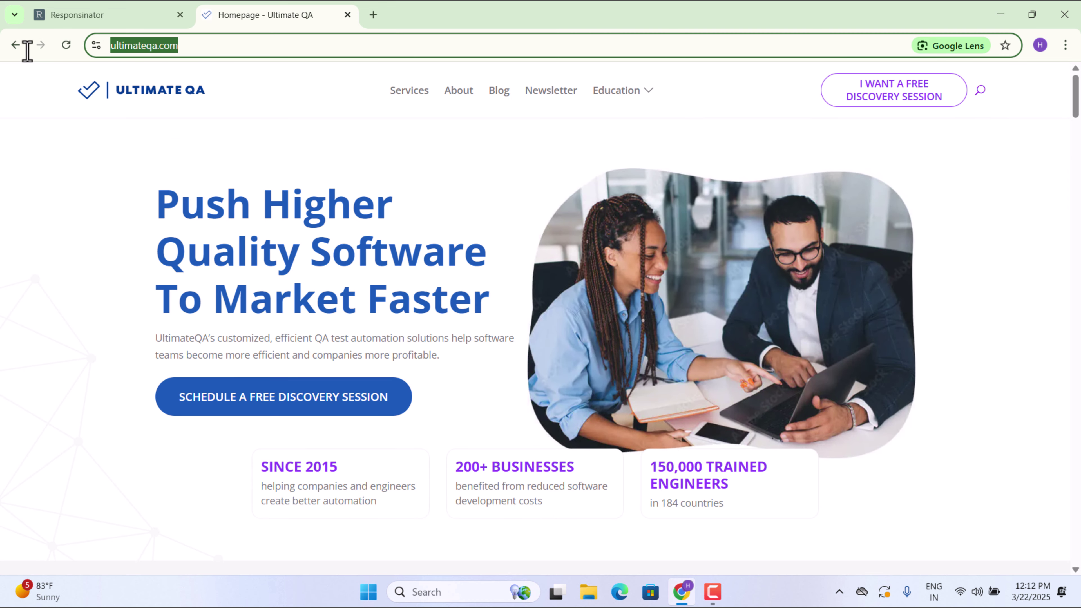
pyautogui.click(91, 12)
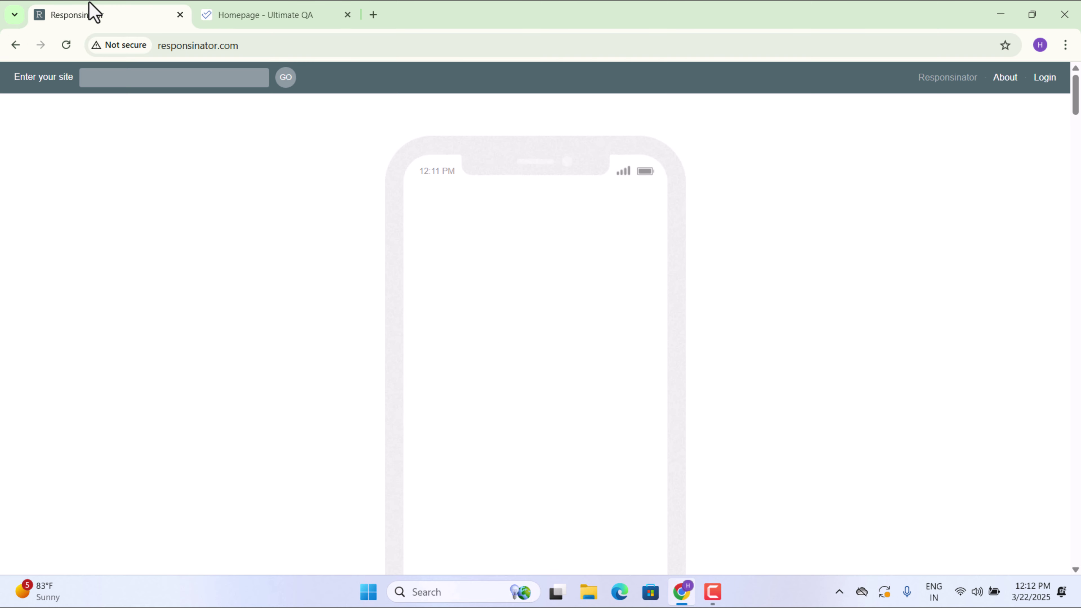
pyautogui.click(141, 76)
pyautogui.hotkey('ctrl', 'v')
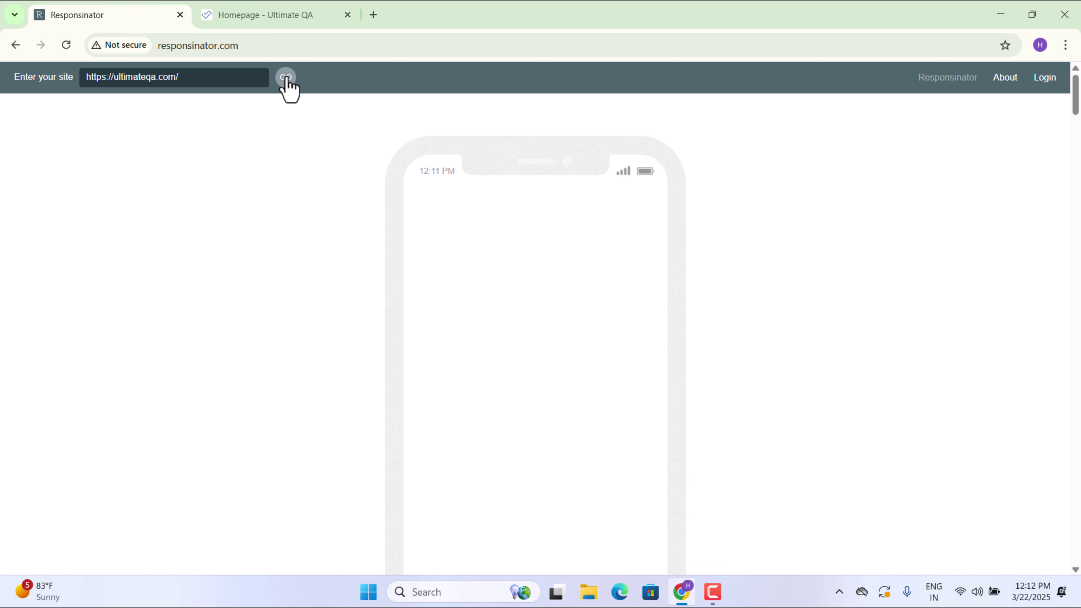
pyautogui.click(286, 79)
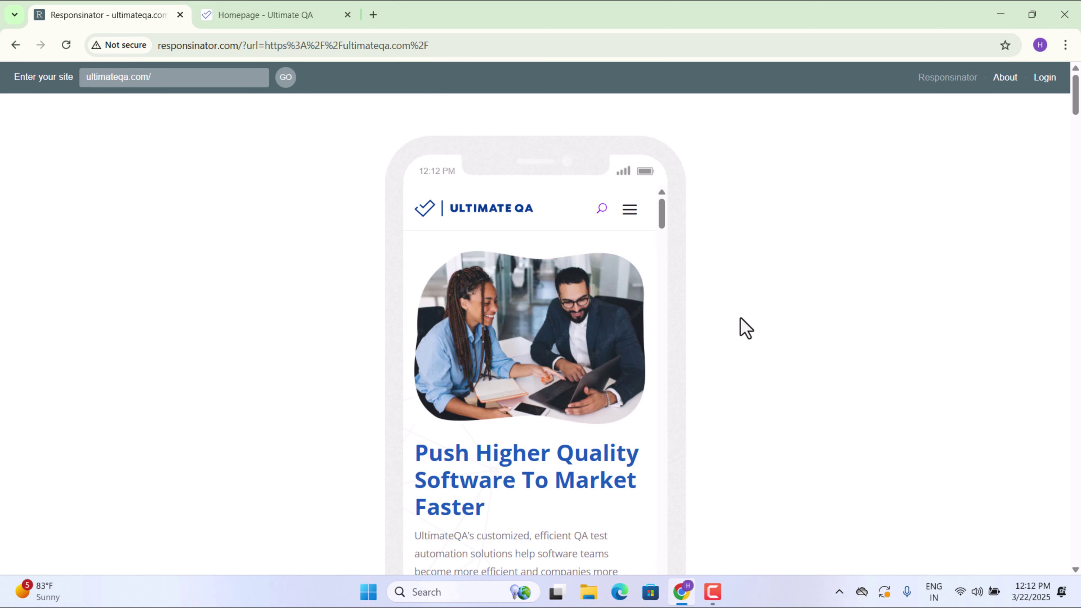
# - Examine how the Ultimate QA homepage renders in the iPhone eXpensive portrait and landscape previews
pyautogui.scroll(-1, 745, 328)
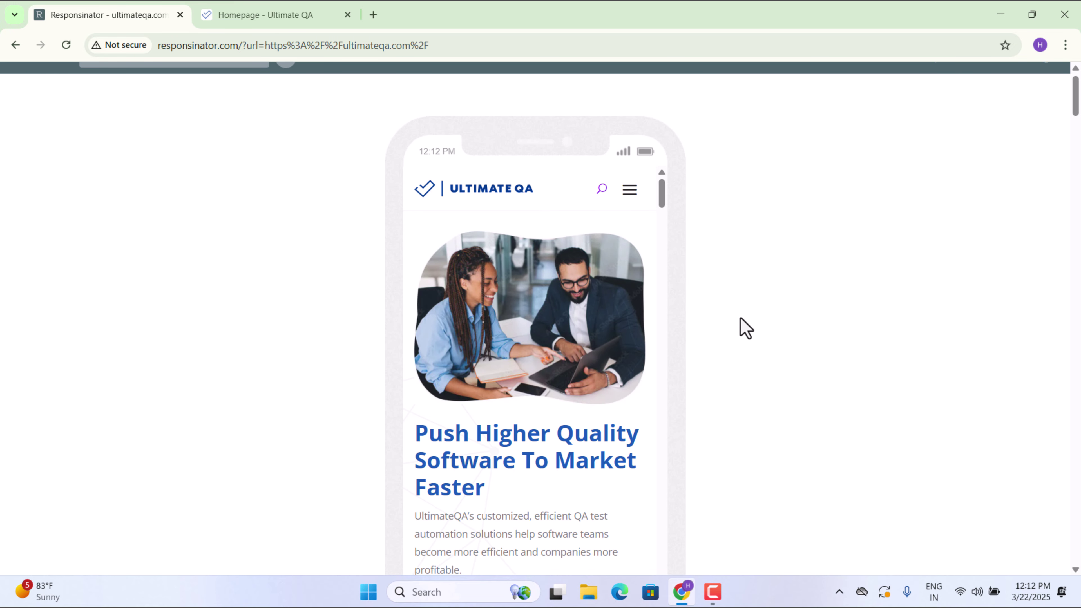
pyautogui.scroll(-1, 746, 328)
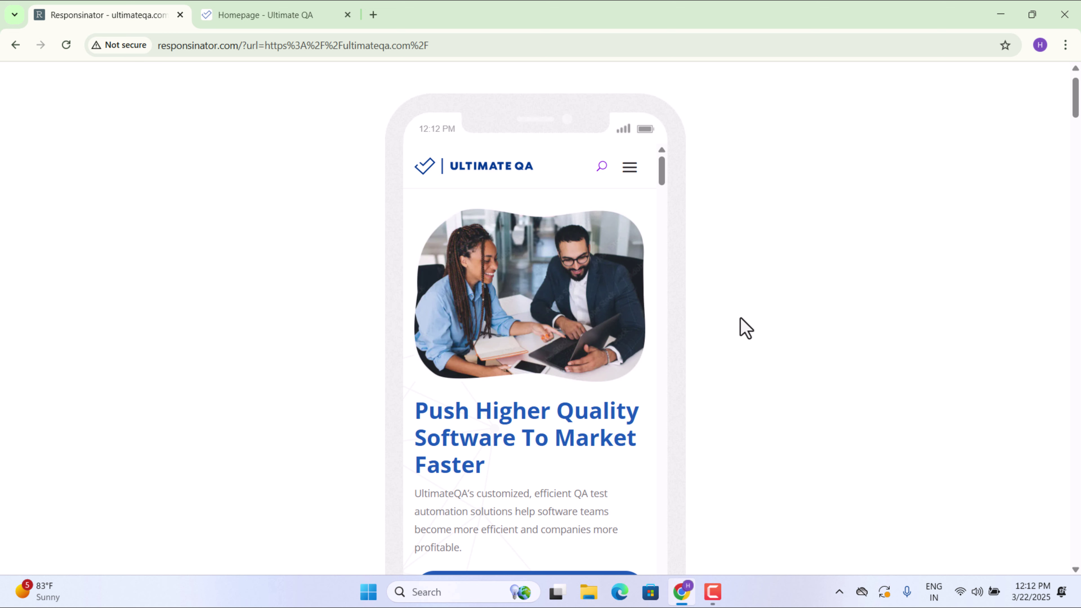
pyautogui.scroll(-7, 745, 328)
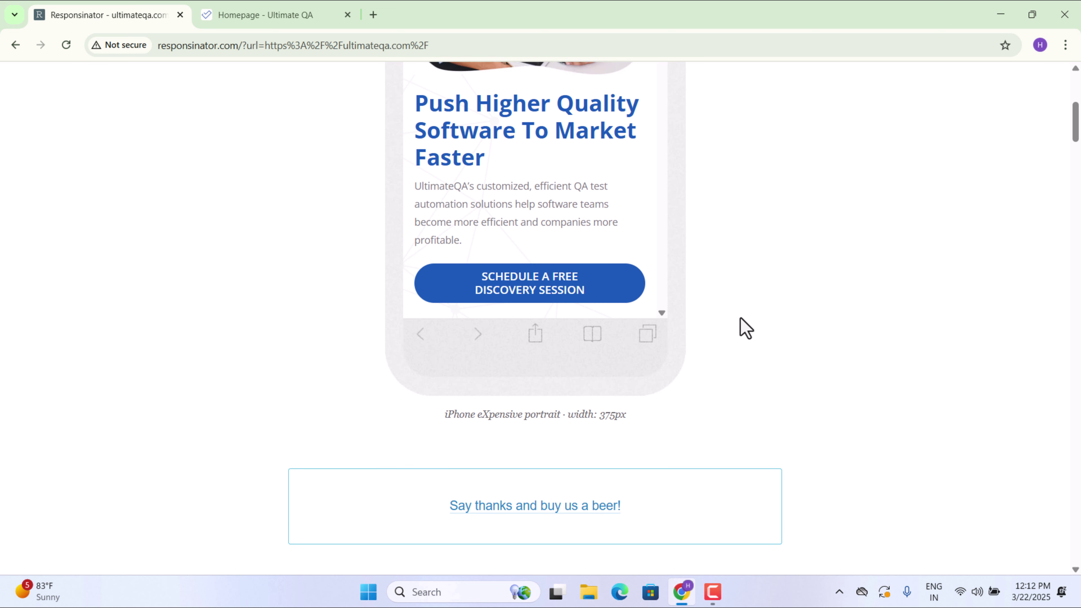
pyautogui.scroll(-5, 682, 441)
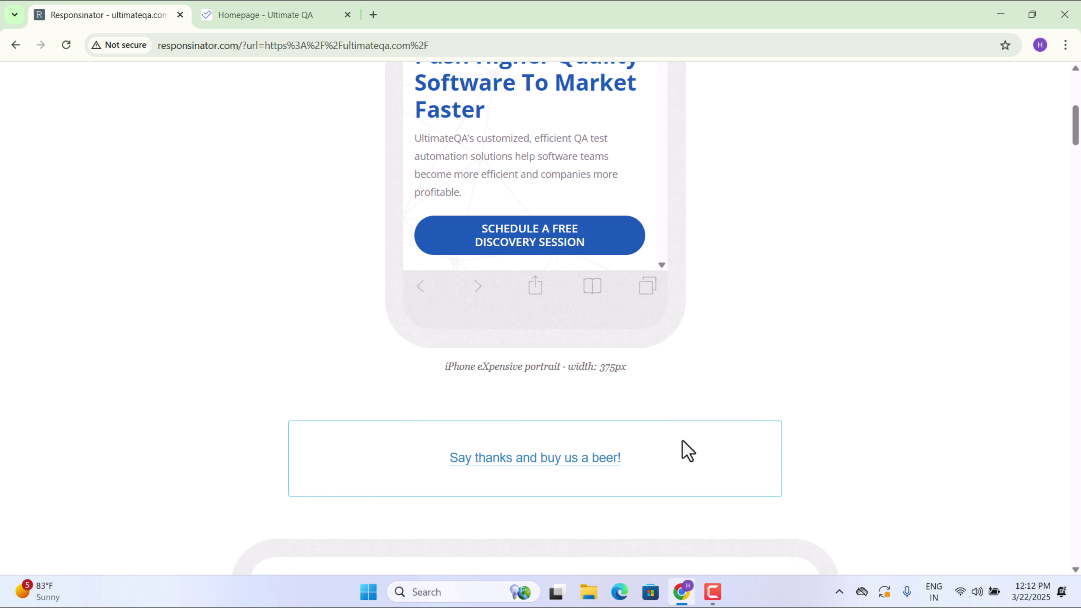
pyautogui.scroll(-8, 974, 449)
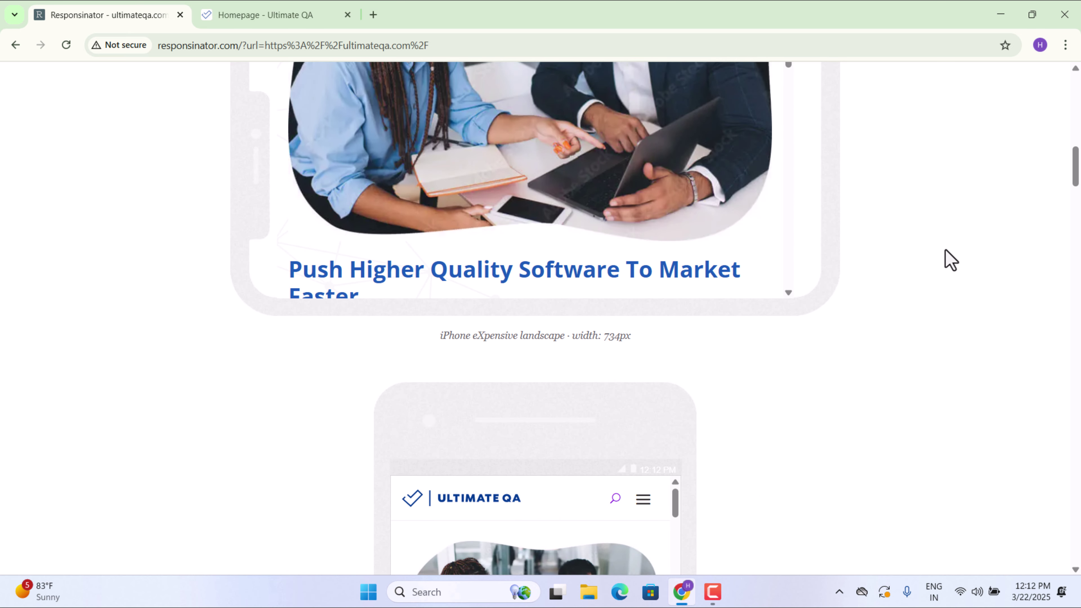
pyautogui.scroll(3, 945, 258)
pyautogui.scroll(5, 678, 284)
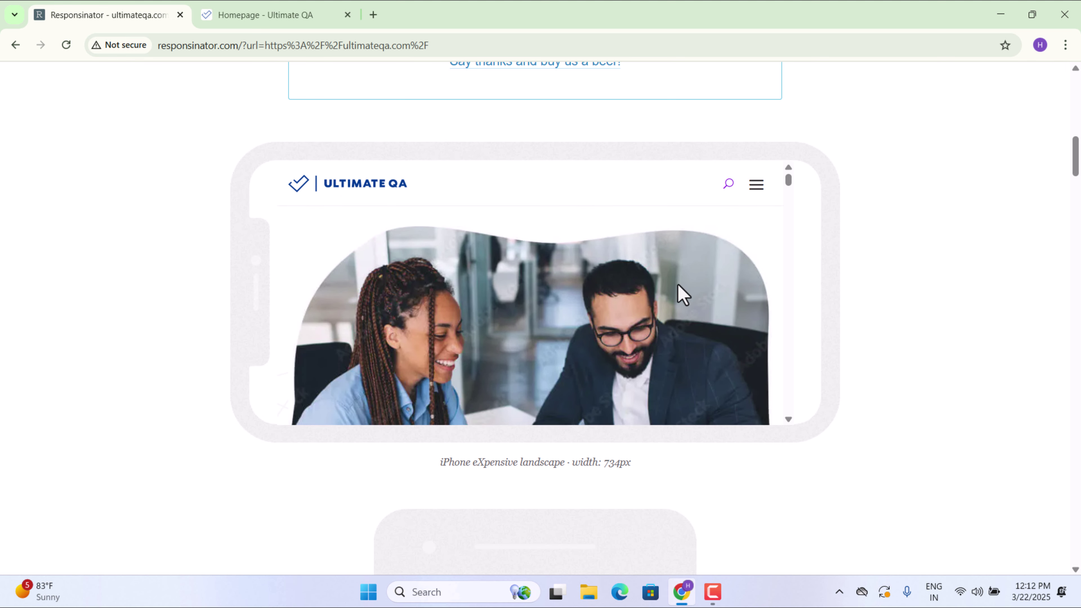
# - Review the homepage layout in the Android (Pixel 2), iPhone 6-8, iPhone 6-8 Plump and iPad previews, and return to the first device
pyautogui.scroll(-13, 1032, 389)
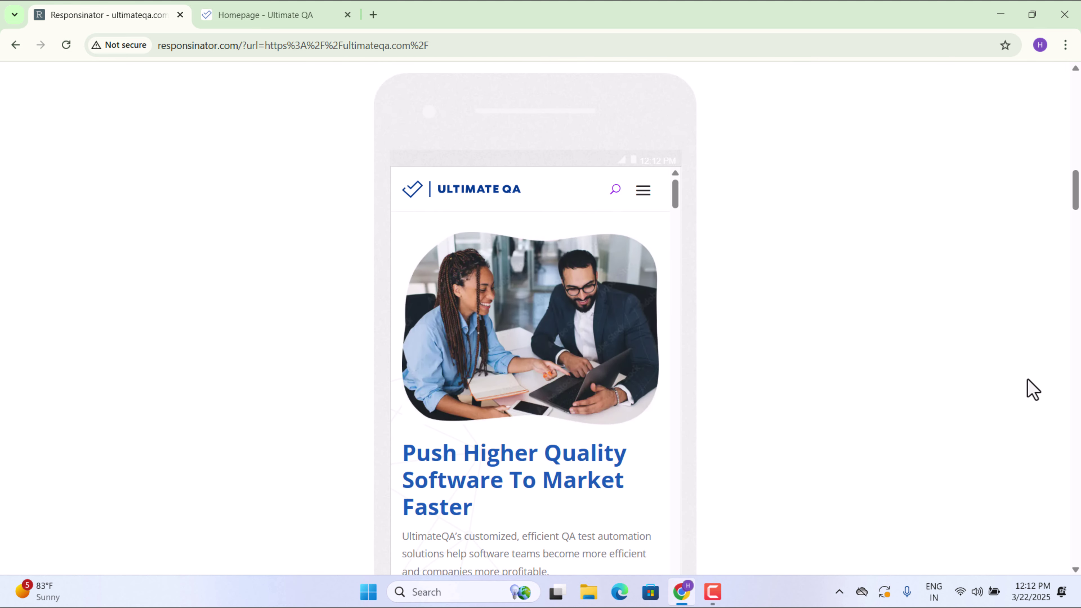
pyautogui.scroll(-15, 1032, 389)
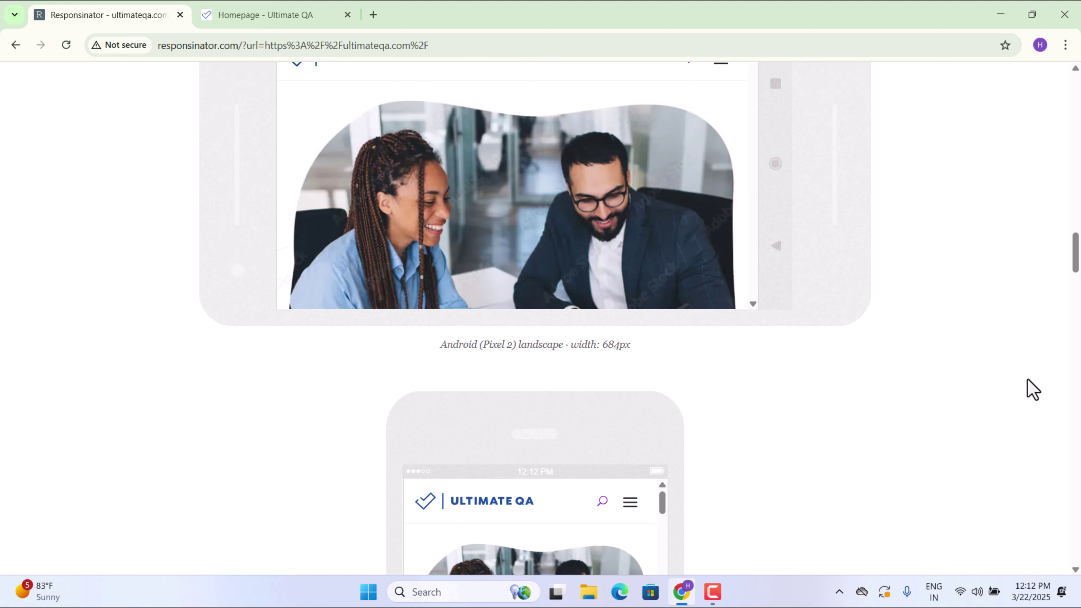
pyautogui.scroll(-20, 1032, 390)
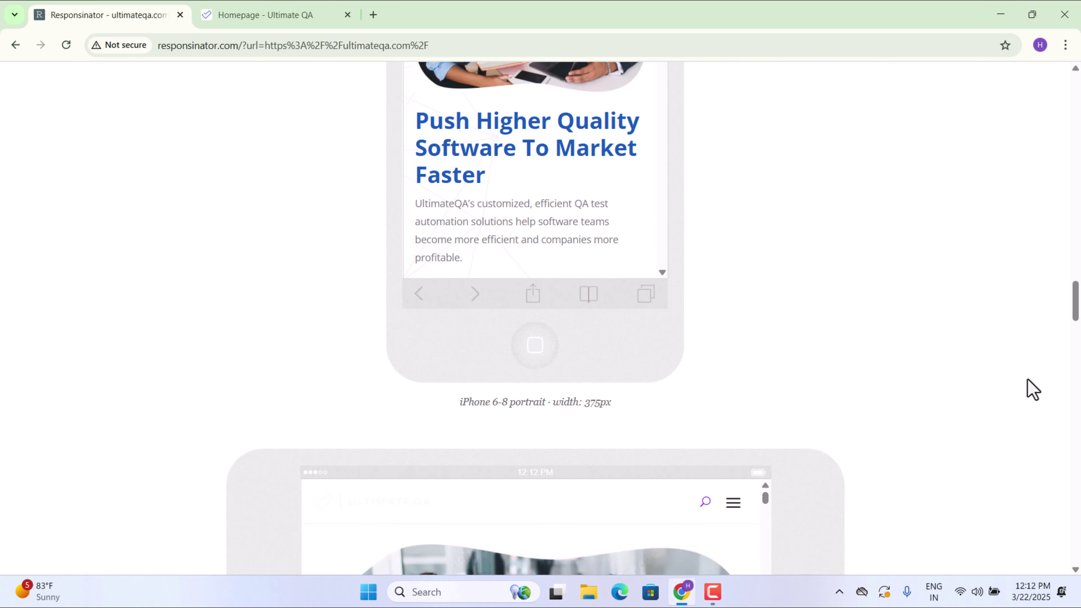
pyautogui.scroll(-2, 1032, 390)
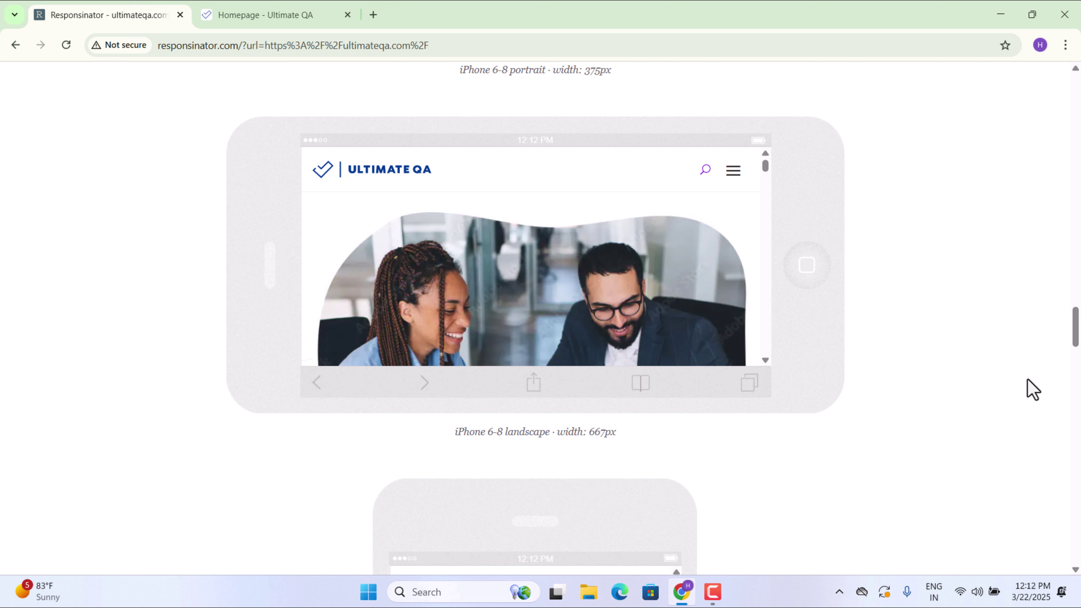
pyautogui.scroll(-20, 1032, 390)
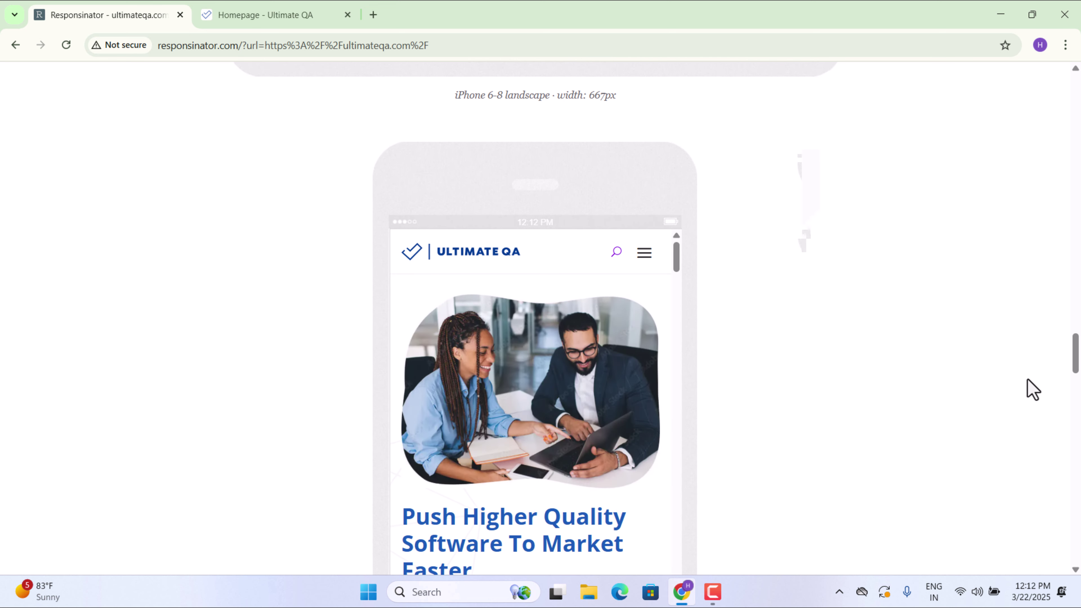
pyautogui.scroll(-1, 1032, 389)
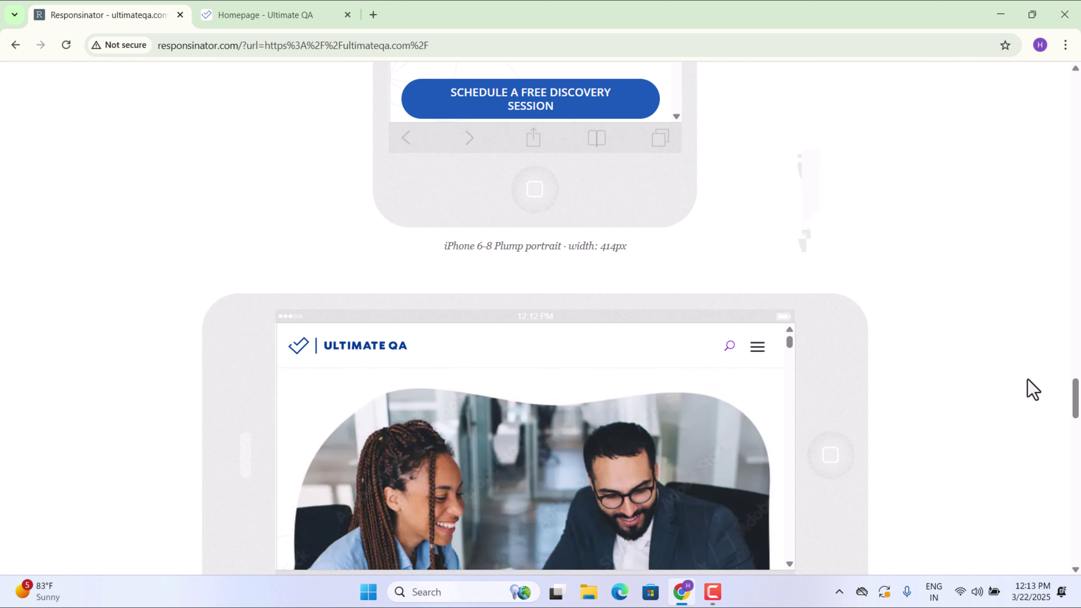
pyautogui.scroll(-6, 1032, 390)
pyautogui.scroll(-2, 1032, 389)
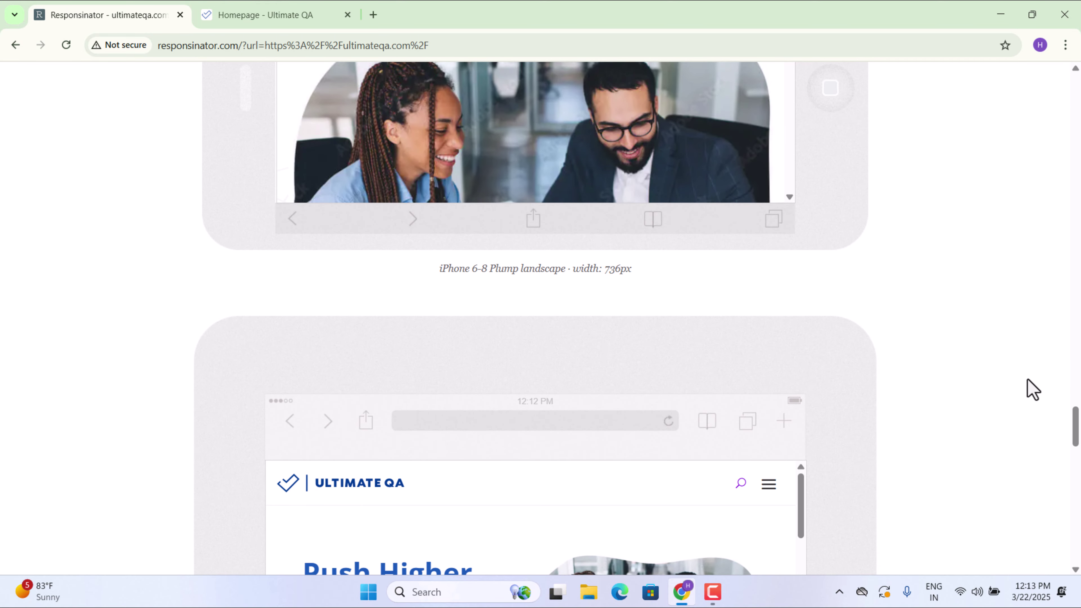
pyautogui.scroll(-20, 1031, 389)
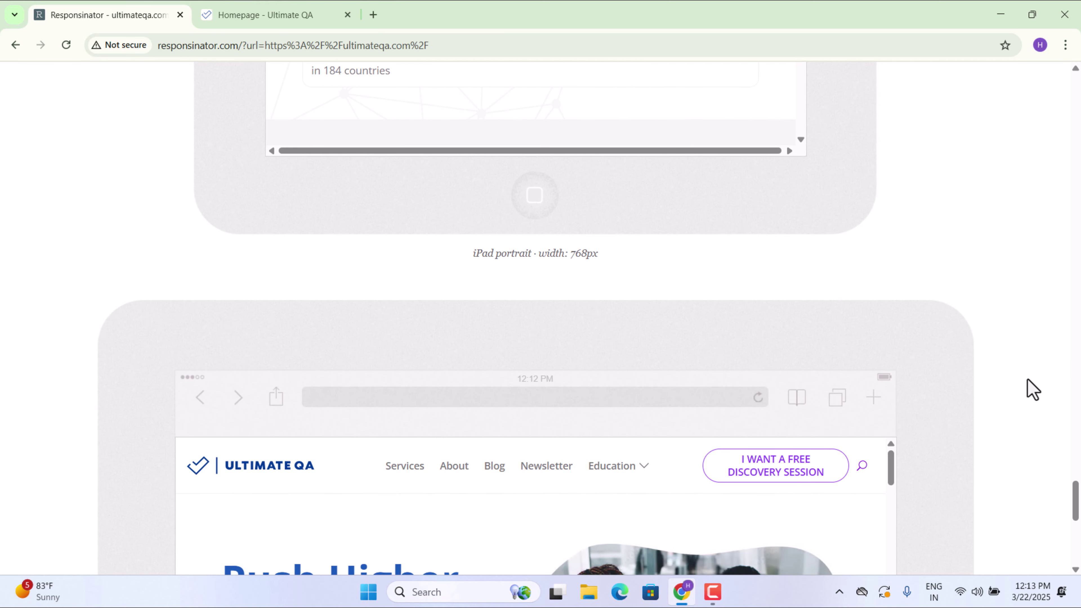
pyautogui.scroll(-12, 1031, 389)
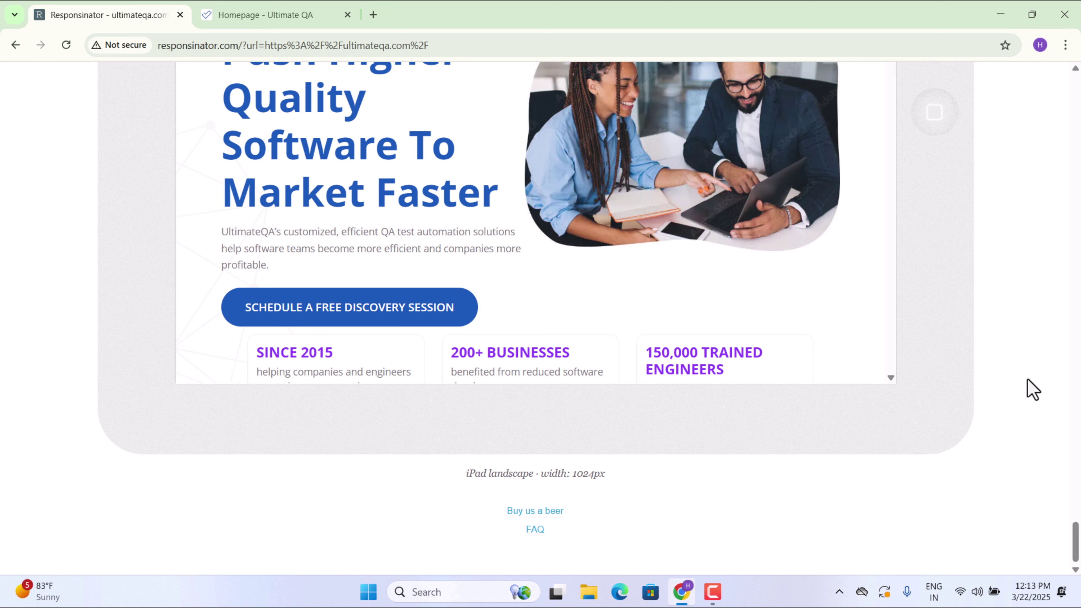
pyautogui.press('Home')
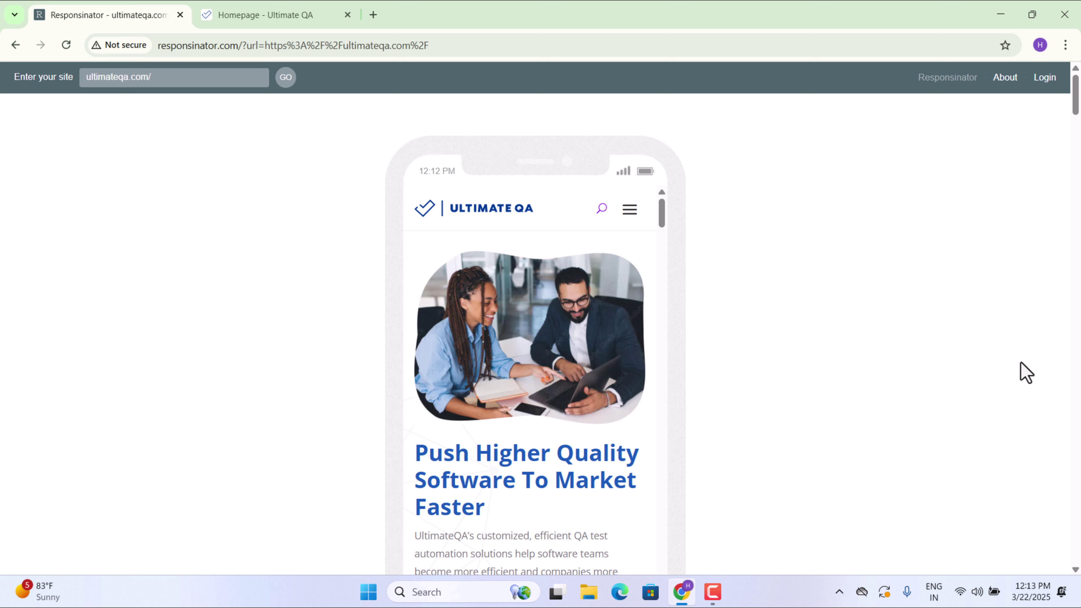
# - Check the homepage content inside the iPhone eXpensive portrait preview, highlighting the services intro, Automation Program Creation and Test Automation Training text
pyautogui.scroll(-2, 917, 425)
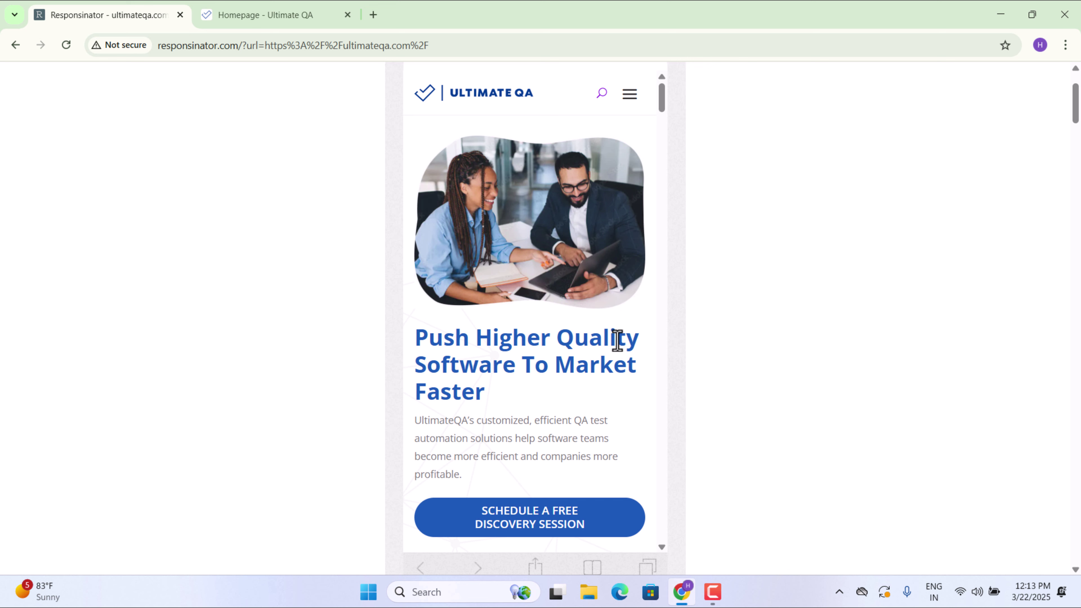
pyautogui.scroll(-3, 584, 322)
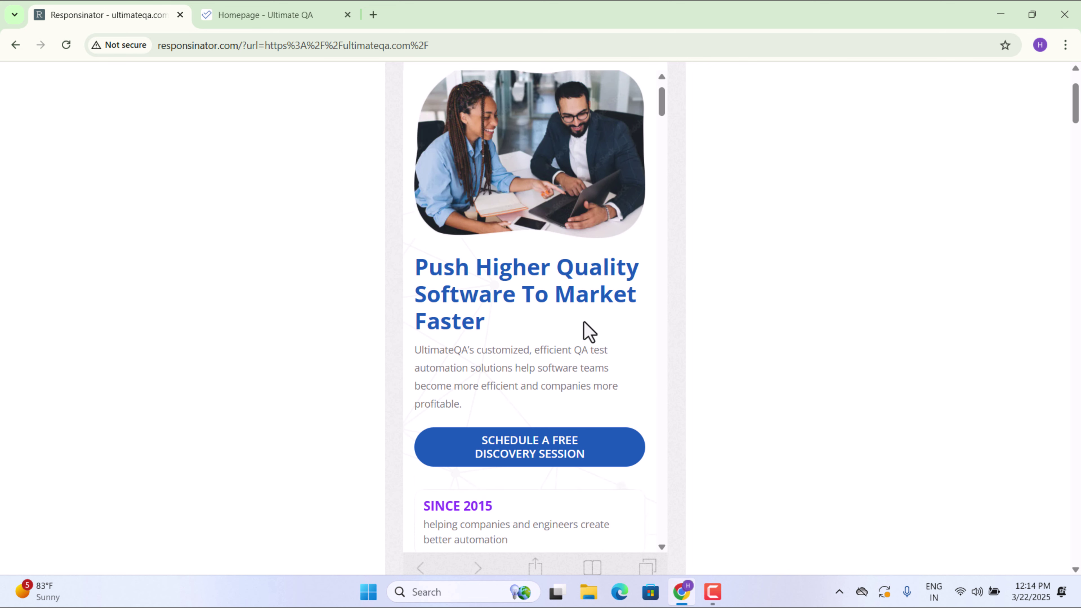
pyautogui.scroll(-12, 583, 322)
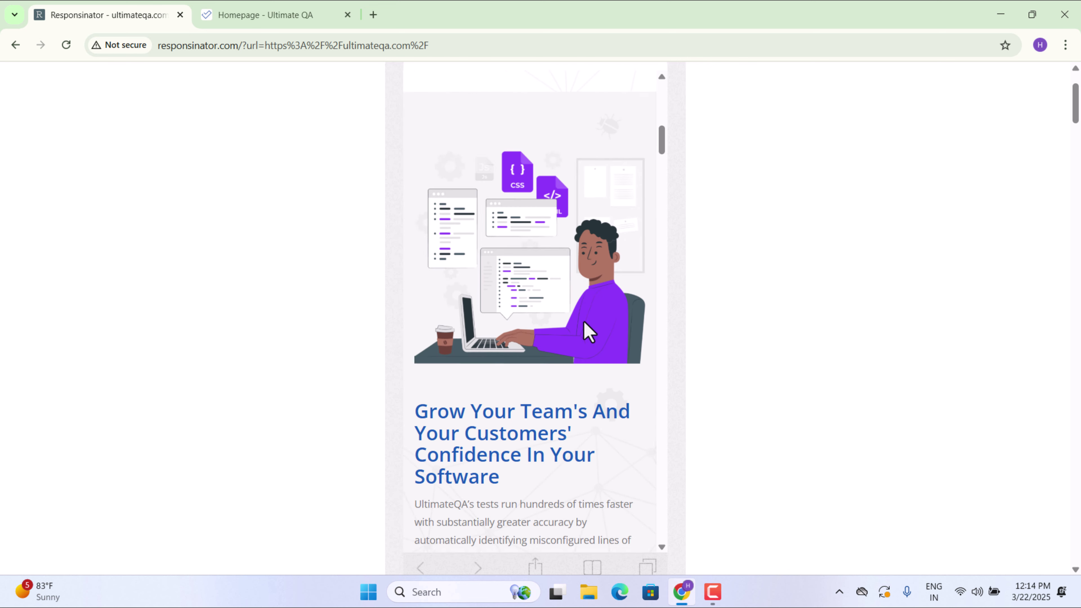
pyautogui.scroll(-6, 584, 323)
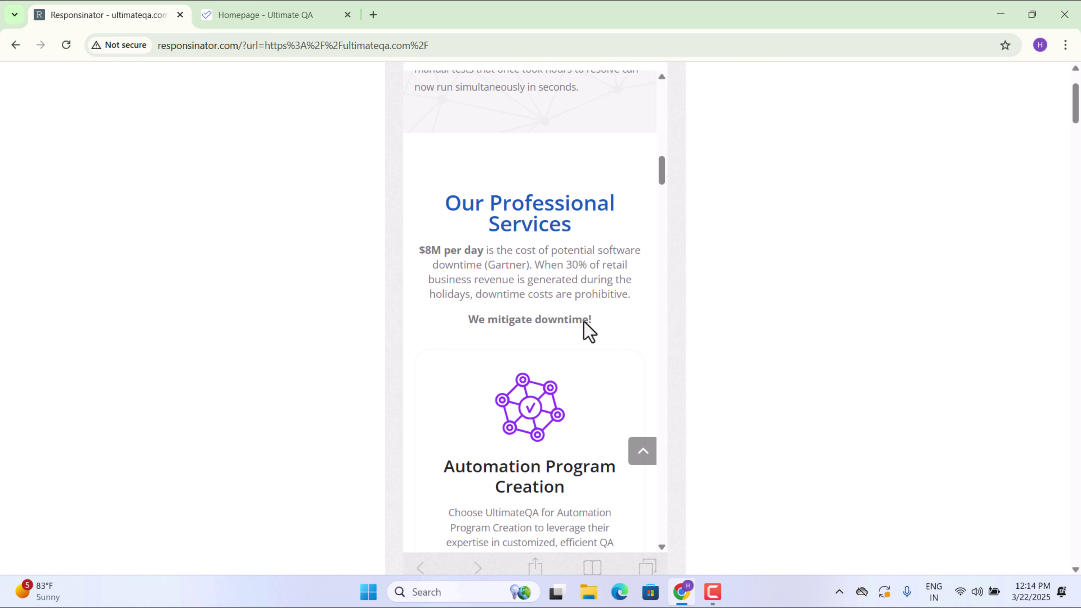
pyautogui.moveTo(424, 250); pyautogui.dragTo(629, 306)
pyautogui.scroll(-3, 633, 315)
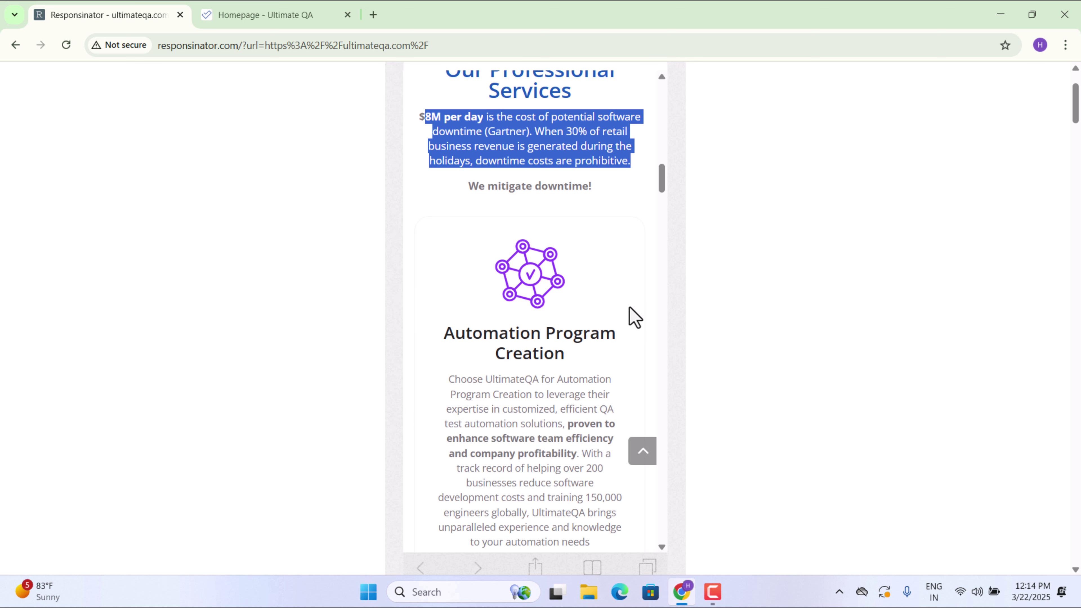
pyautogui.scroll(-2, 458, 378)
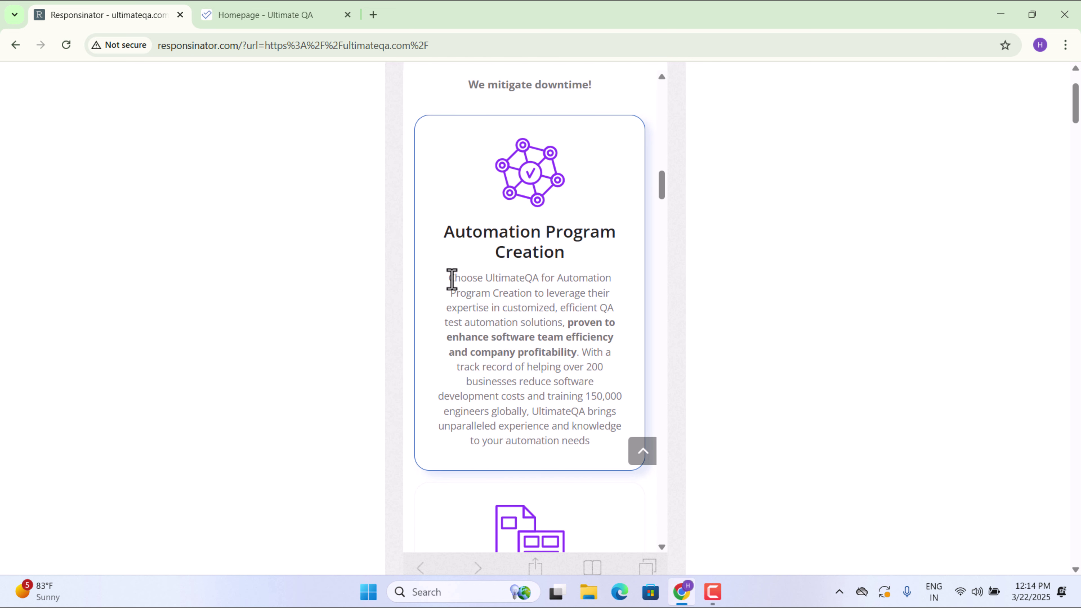
pyautogui.moveTo(453, 278); pyautogui.dragTo(580, 396)
pyautogui.scroll(-6, 580, 394)
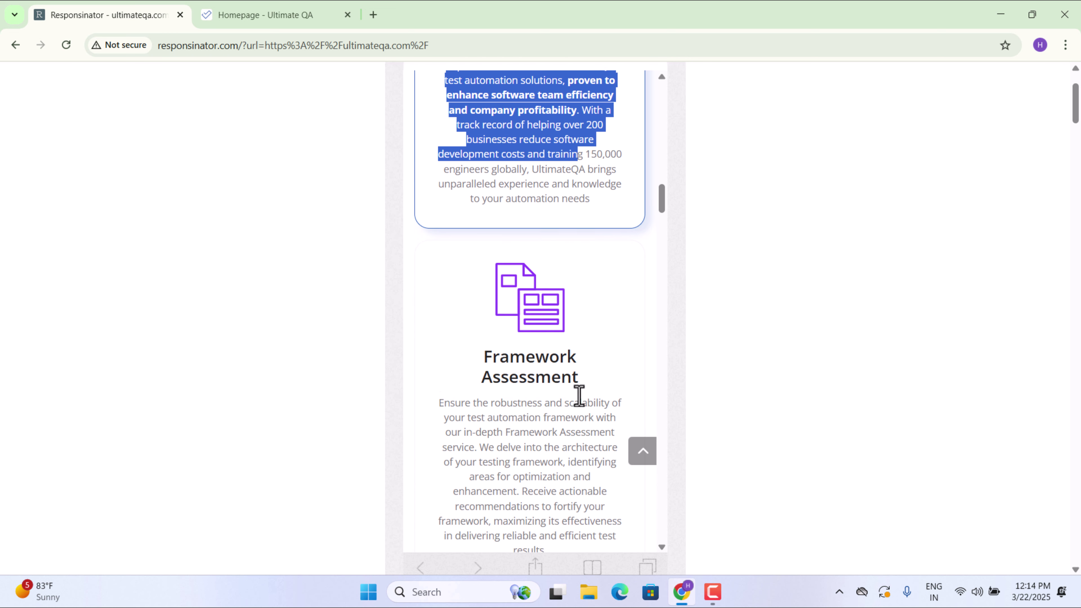
pyautogui.scroll(-10, 509, 305)
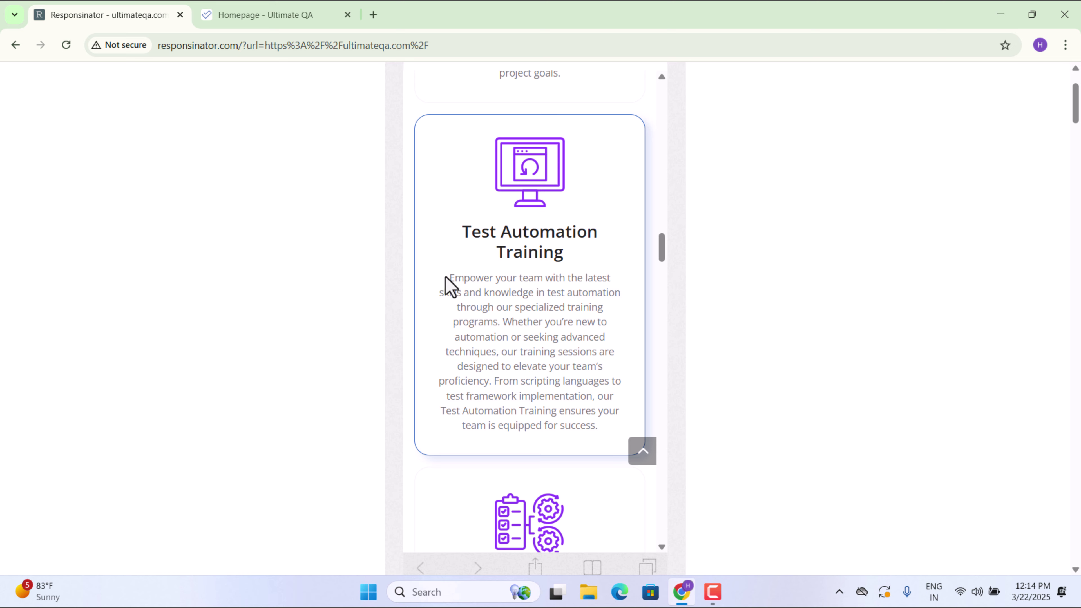
pyautogui.moveTo(447, 279); pyautogui.dragTo(591, 423)
pyautogui.scroll(-5, 591, 422)
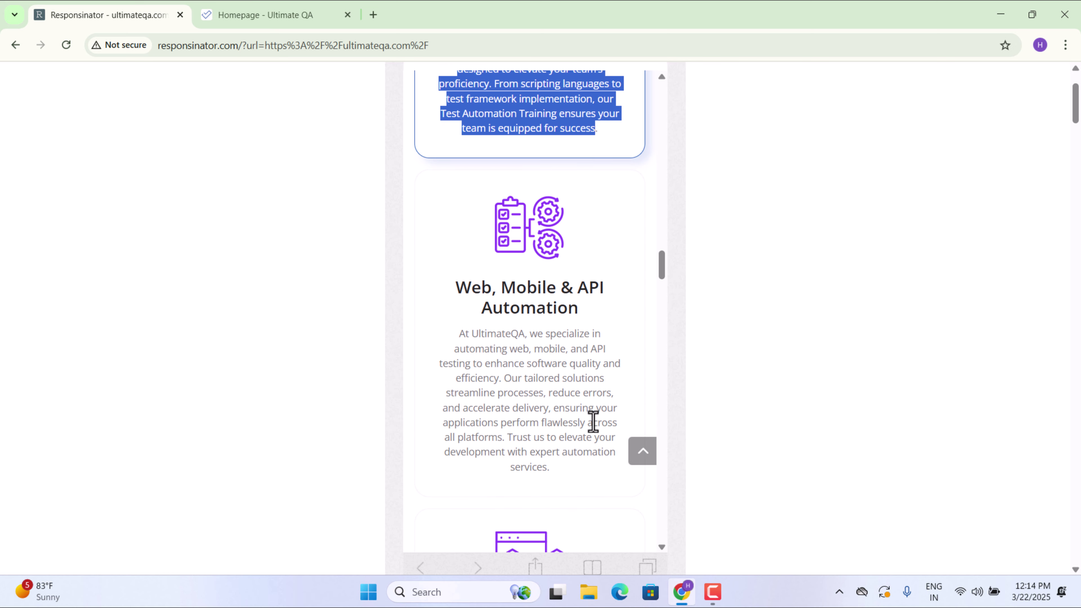
# - Open the Services page from the site's mobile navigation menu inside the iPhone eXpensive portrait preview
pyautogui.scroll(-15, 592, 421)
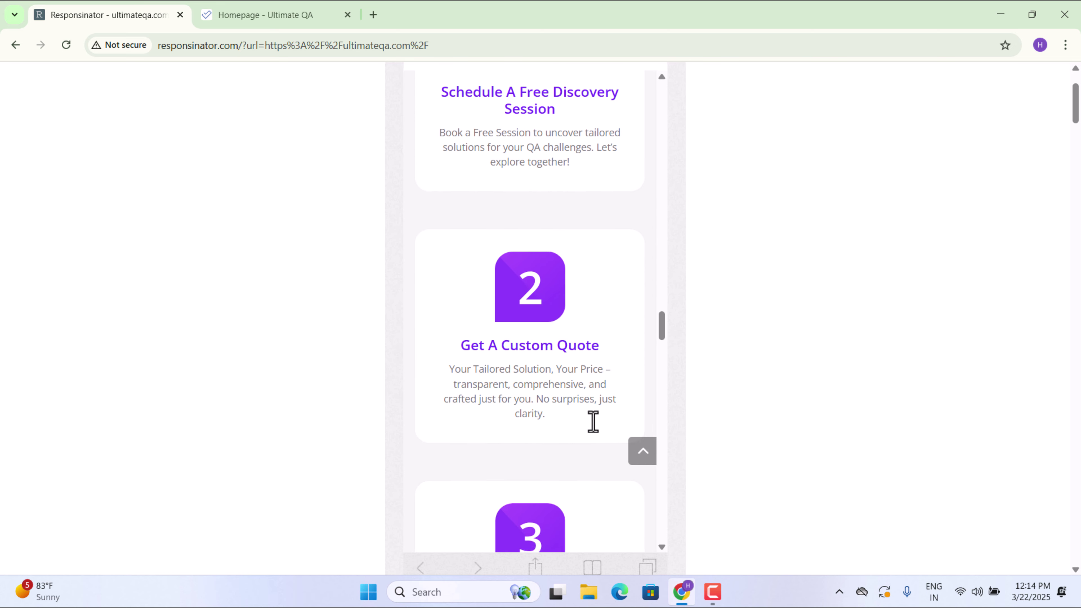
pyautogui.scroll(12, 593, 421)
pyautogui.scroll(20, 592, 421)
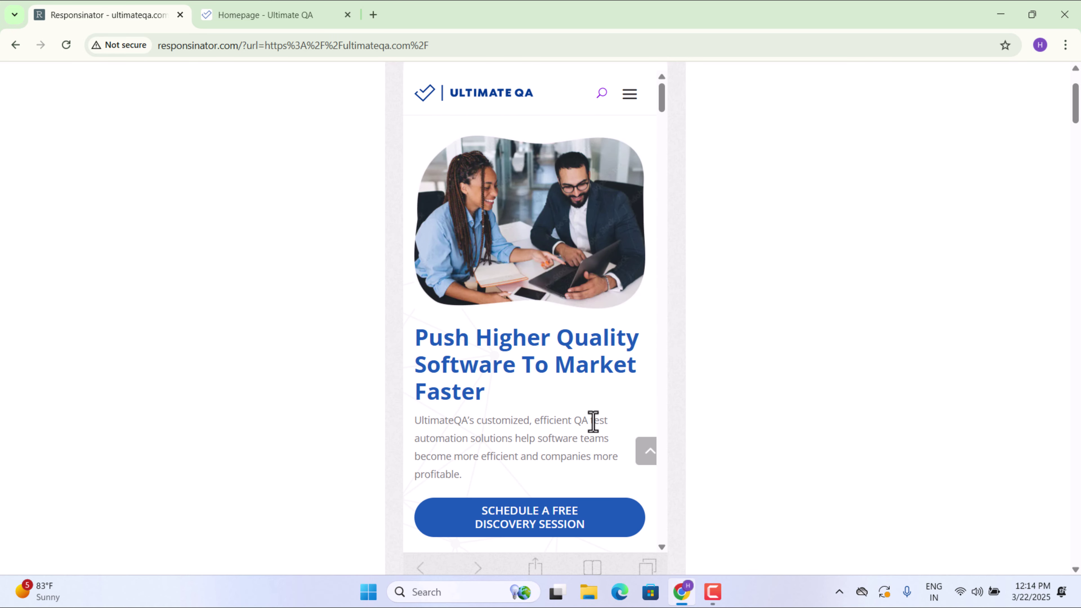
pyautogui.click(632, 99)
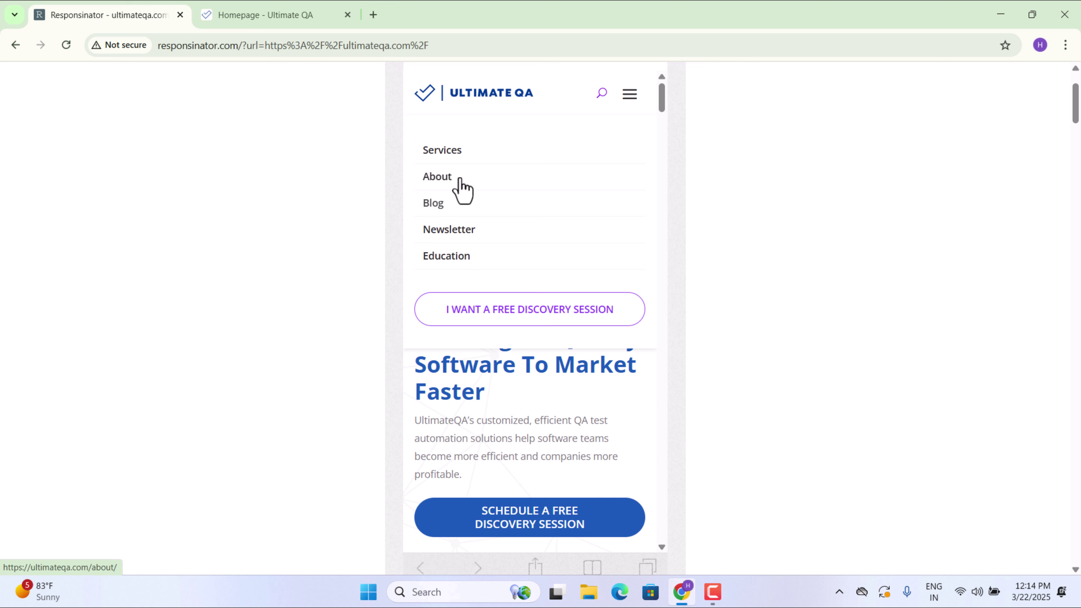
pyautogui.click(460, 159)
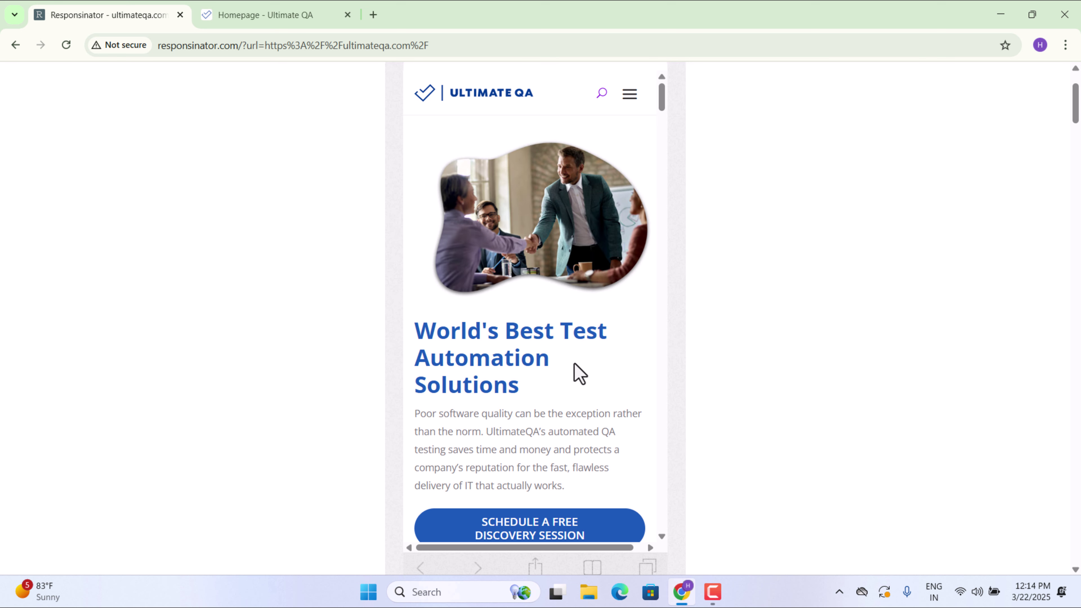
# - Test the Schedule a Free Discovery Session link on the Services page, and return to the Responsinator previews
pyautogui.scroll(-2, 574, 371)
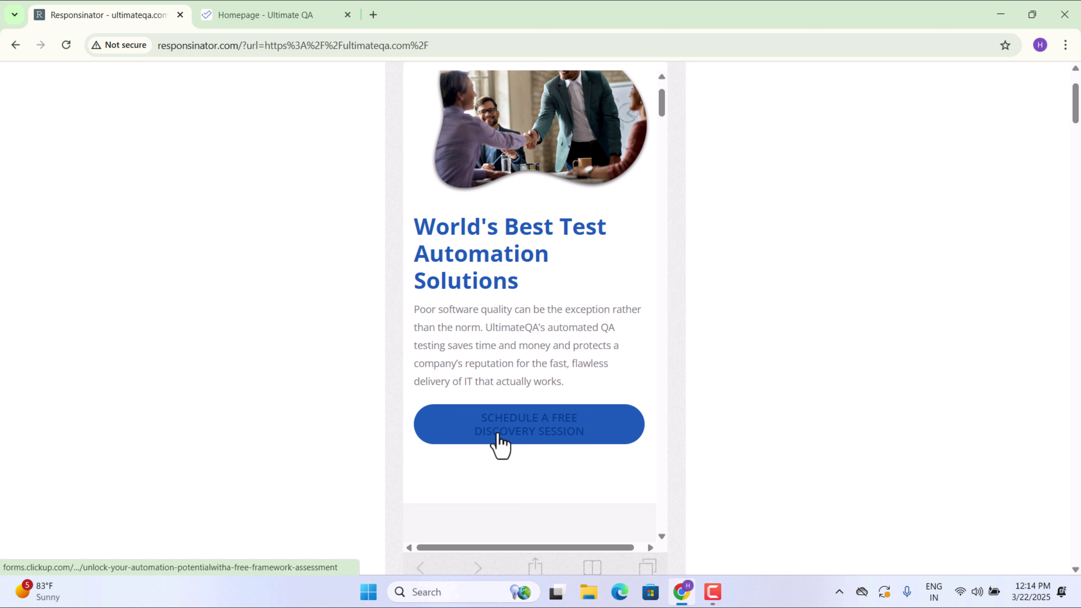
pyautogui.click(537, 443)
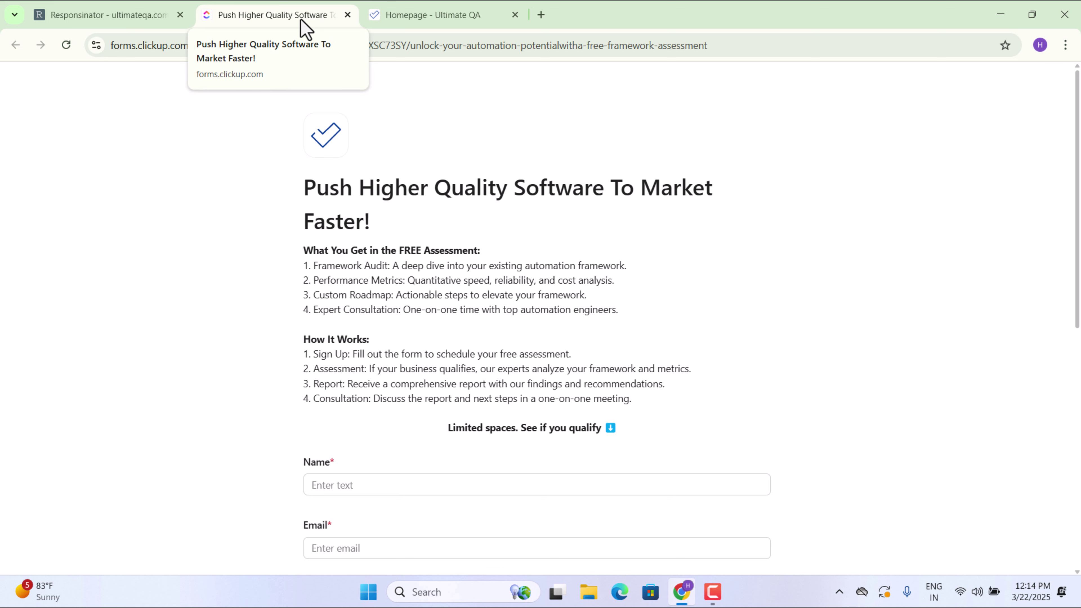
pyautogui.click(144, 9)
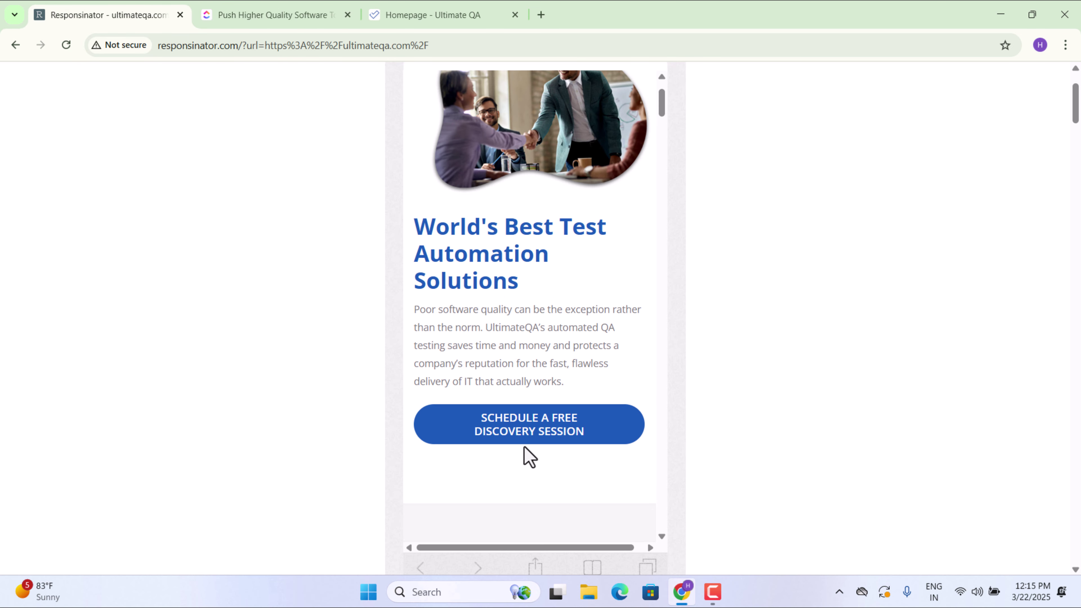
# - Open the full story of the large healthcare organization case study from the Services page preview, and return to Responsinator
pyautogui.scroll(-1, 530, 457)
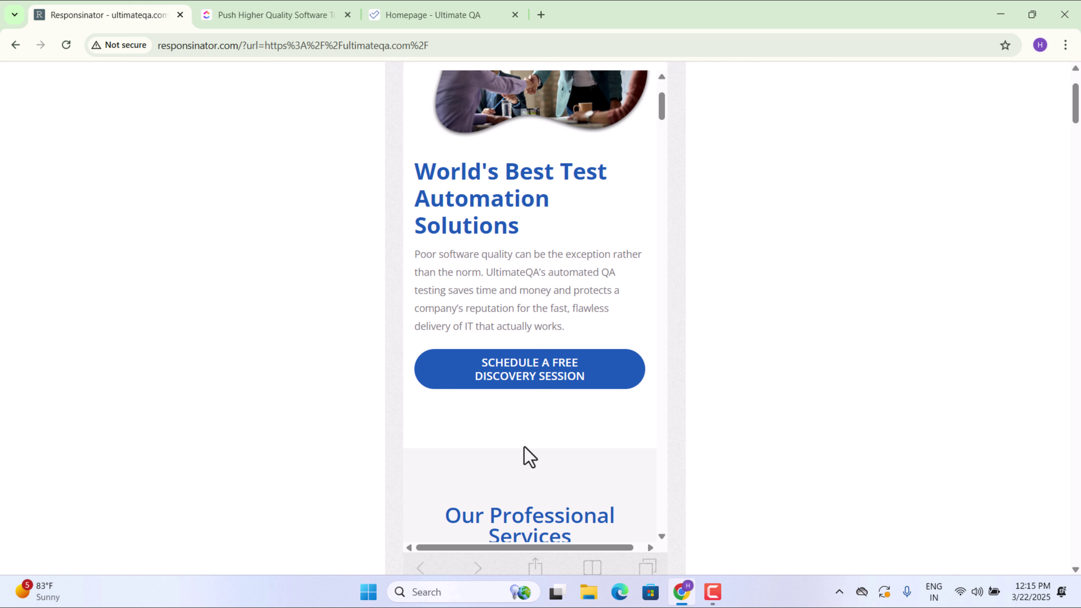
pyautogui.scroll(-5, 529, 456)
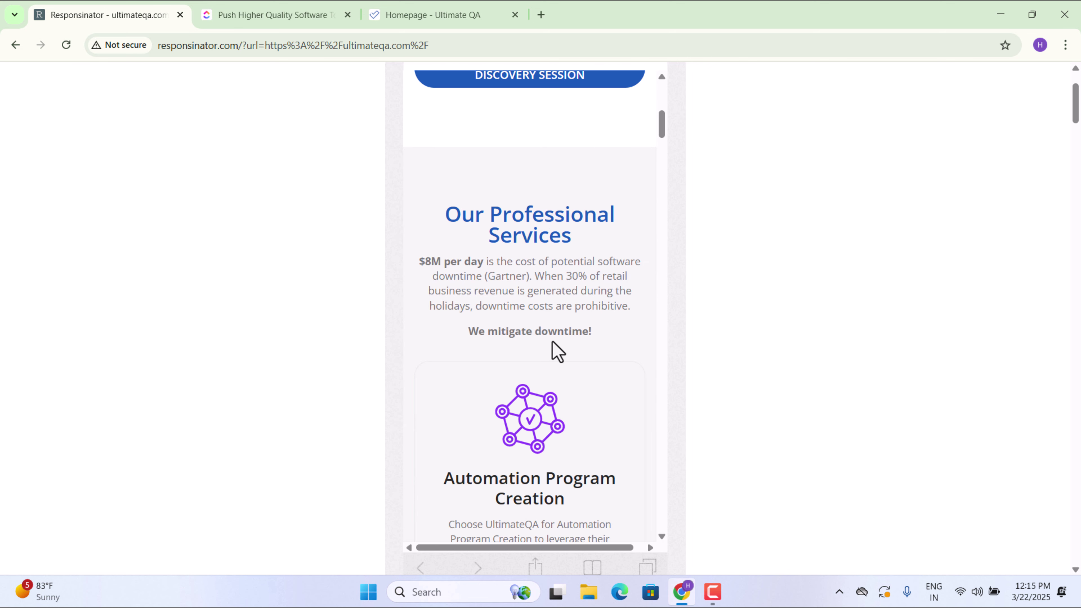
pyautogui.scroll(-15, 552, 341)
pyautogui.scroll(-15, 552, 342)
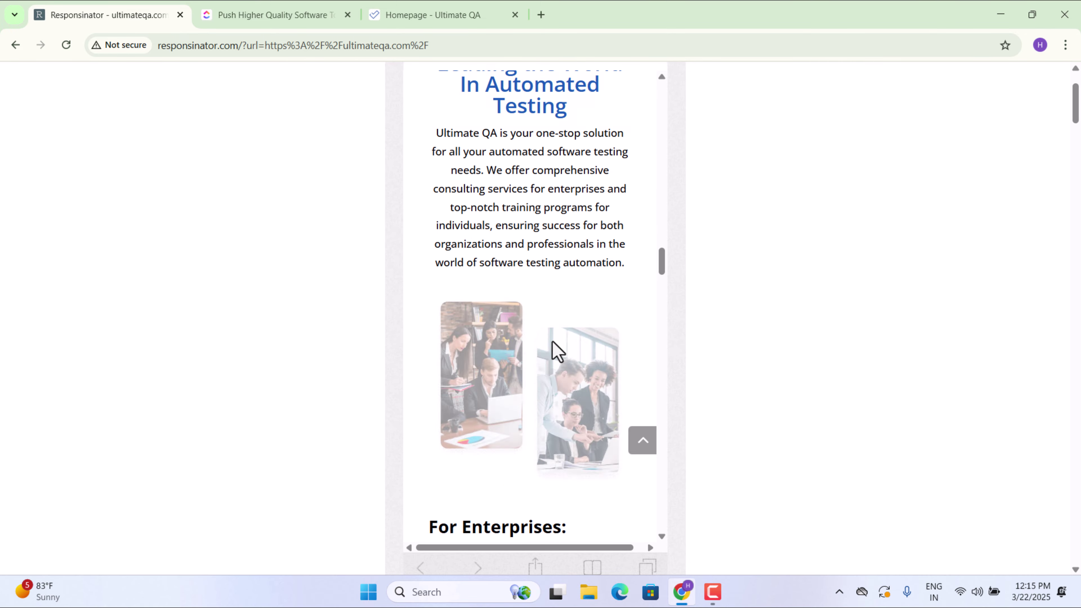
pyautogui.scroll(-10, 552, 342)
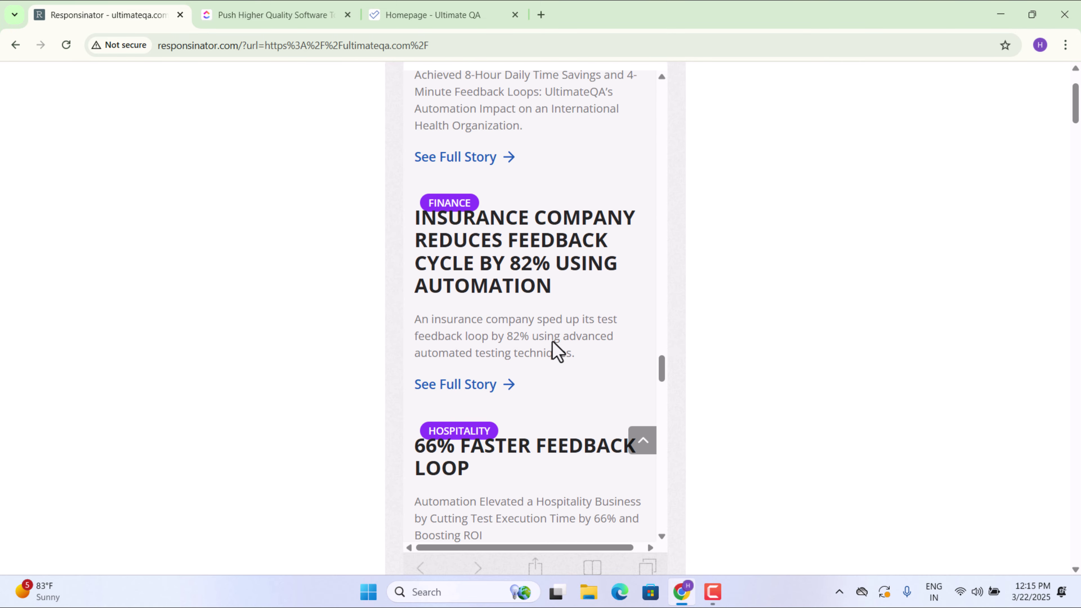
pyautogui.scroll(-10, 557, 352)
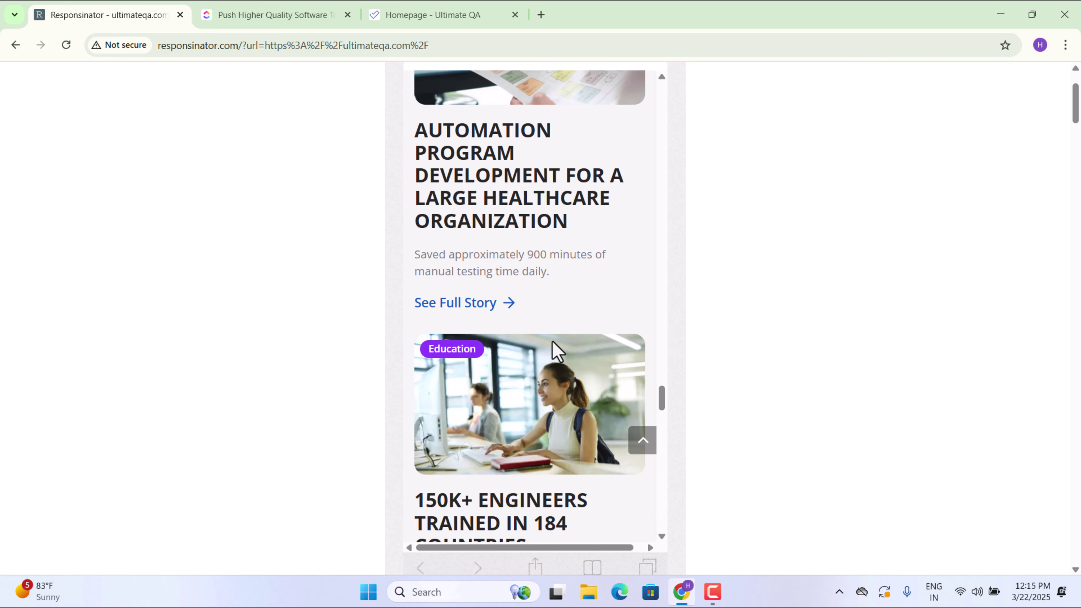
pyautogui.click(477, 304)
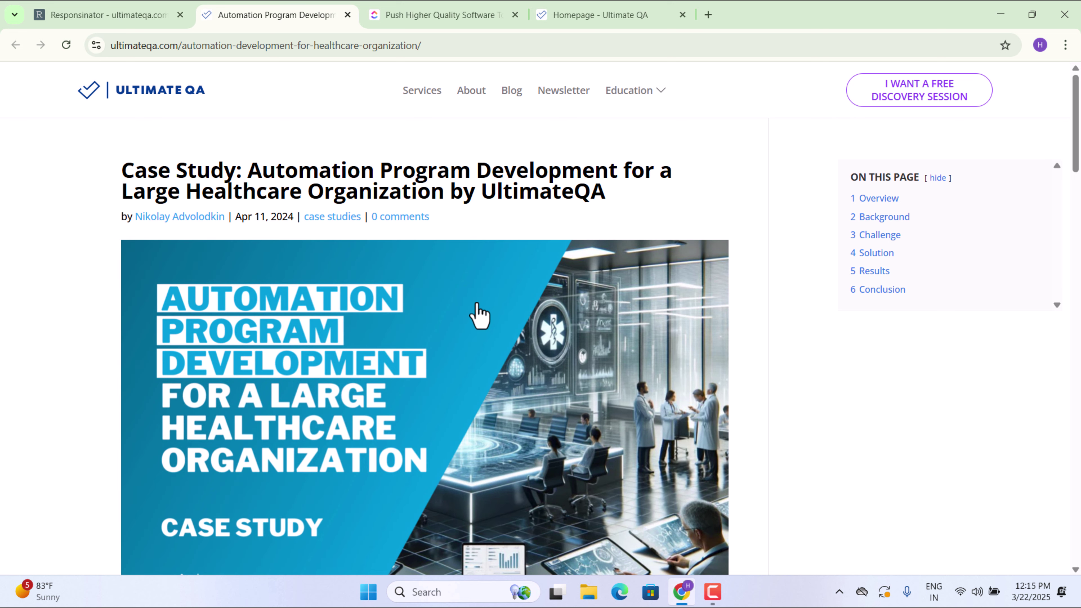
pyautogui.click(140, 11)
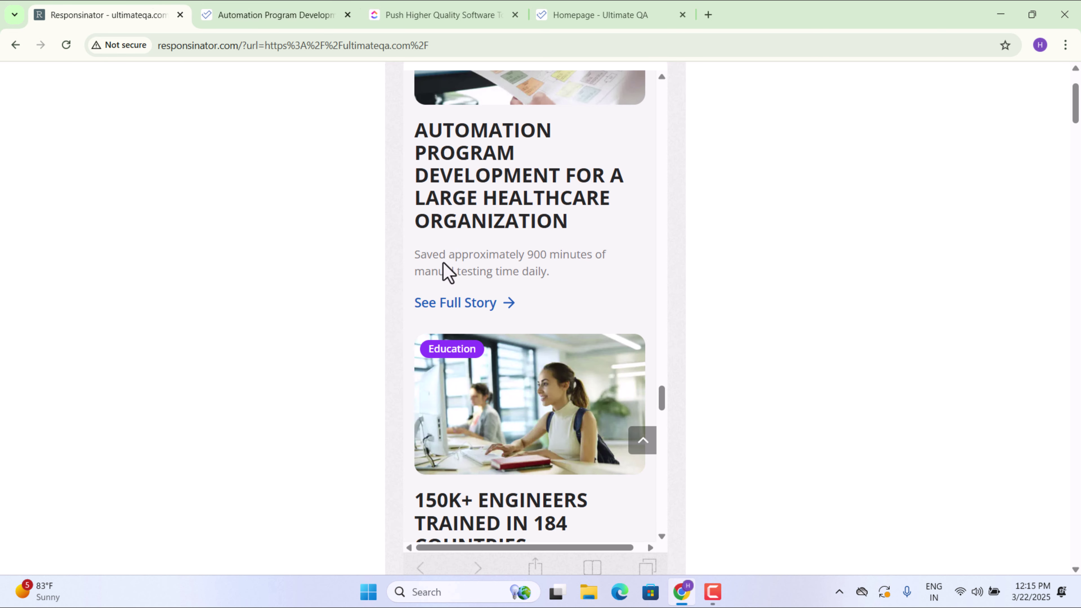
# - Search the Ultimate QA site for "automation" using the mobile header search in the portrait preview
pyautogui.scroll(15, 636, 298)
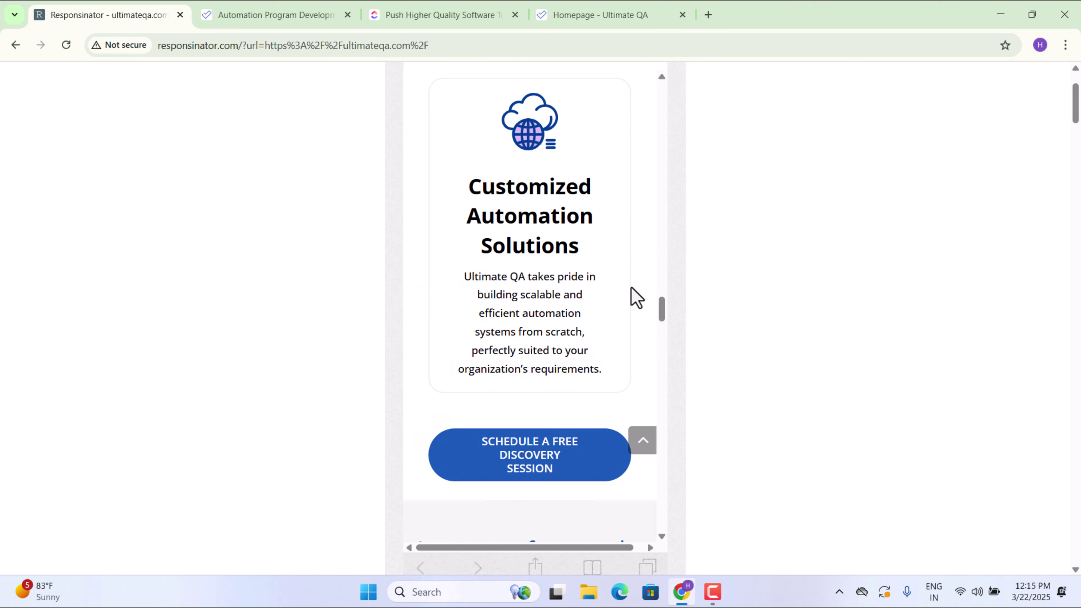
pyautogui.scroll(20, 636, 298)
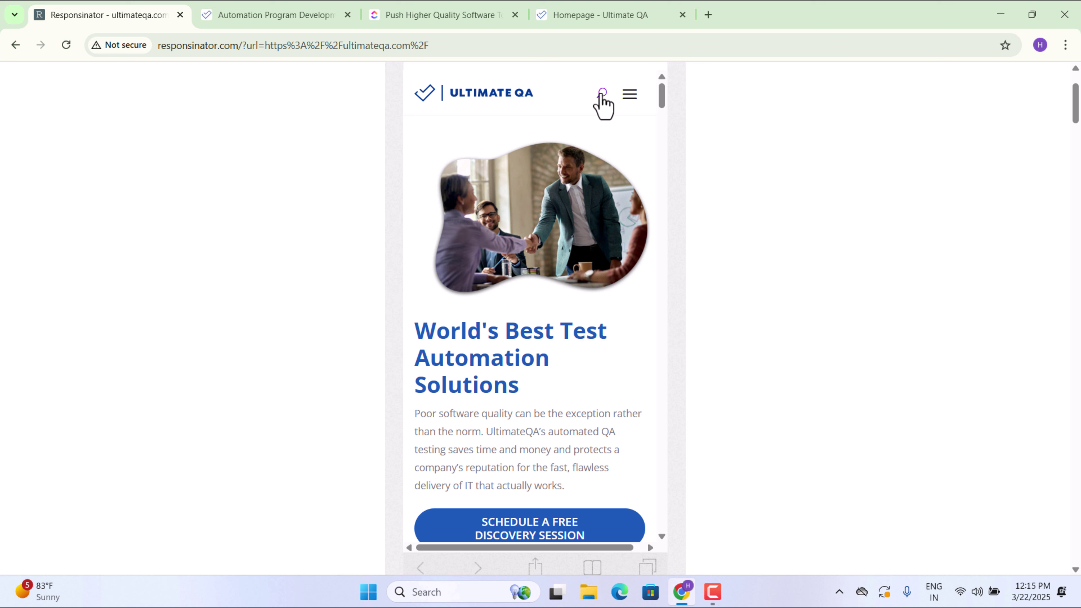
pyautogui.click(601, 94)
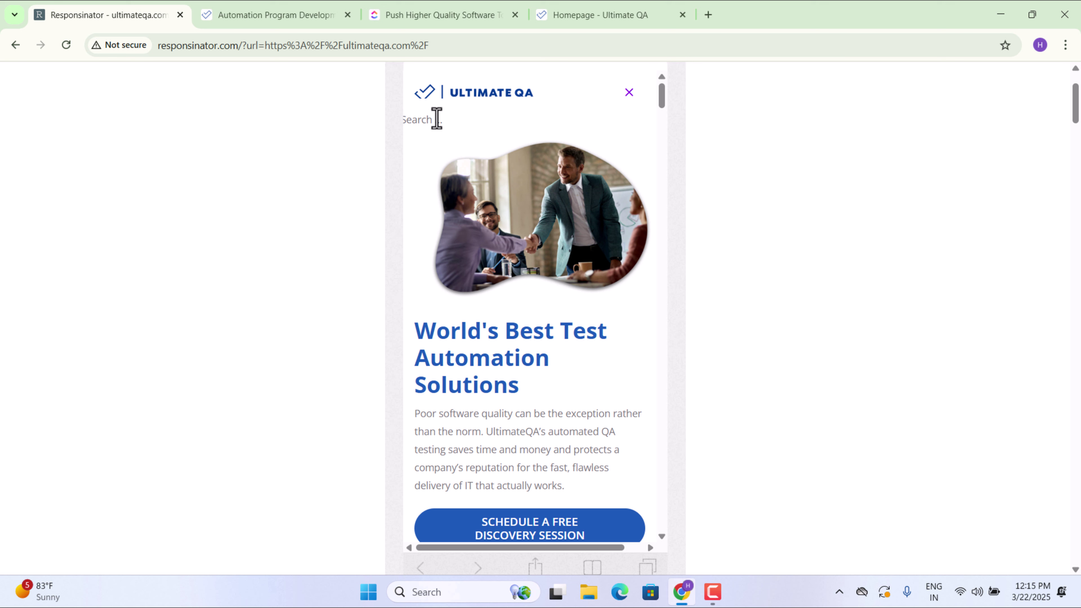
pyautogui.write('automation')
pyautogui.press('Return')
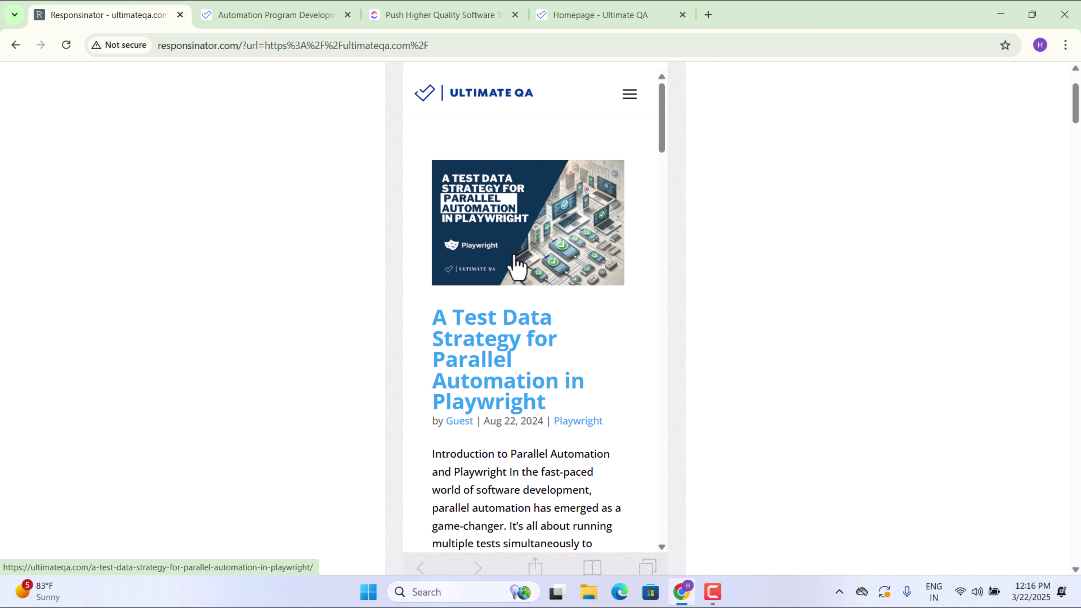
# - Examine how the search results list and page footer render in the portrait preview, and return to the first result
pyautogui.scroll(-15, 516, 262)
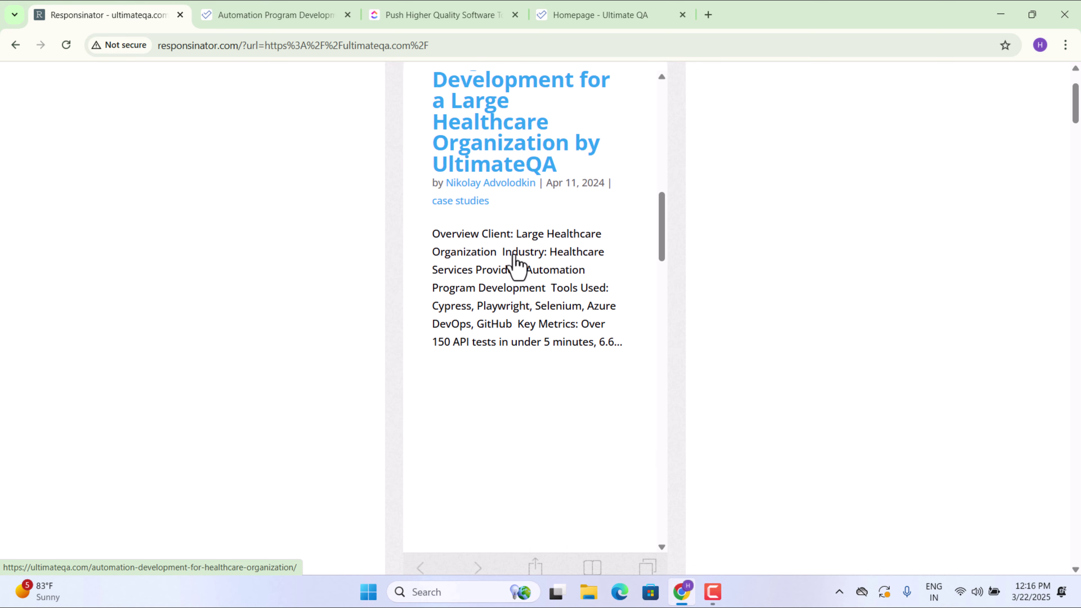
pyautogui.scroll(-2, 516, 261)
pyautogui.scroll(8, 516, 262)
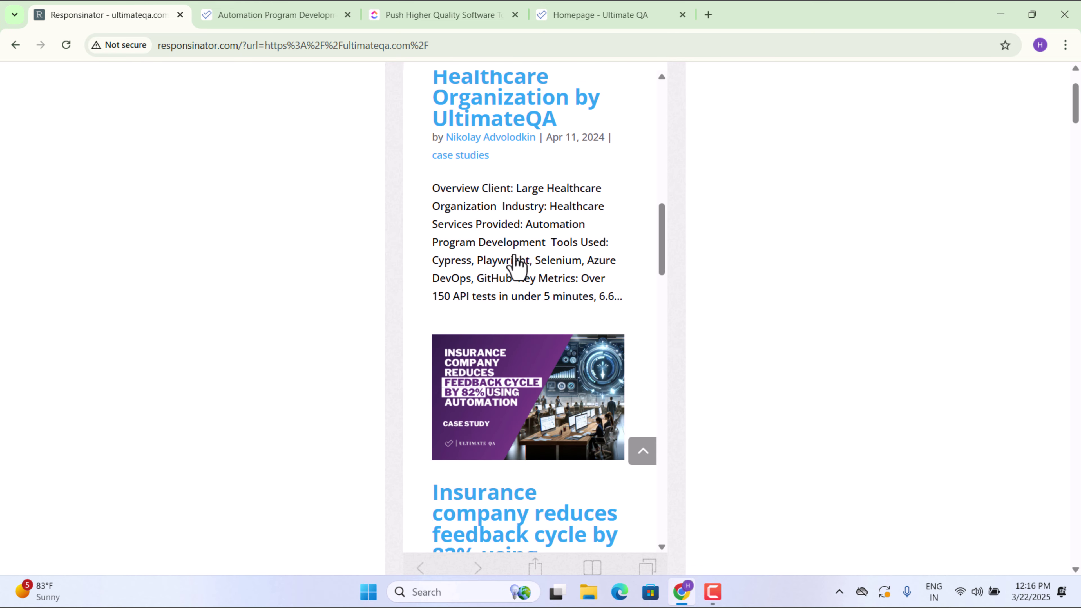
pyautogui.scroll(-3, 516, 261)
pyautogui.scroll(-8, 516, 261)
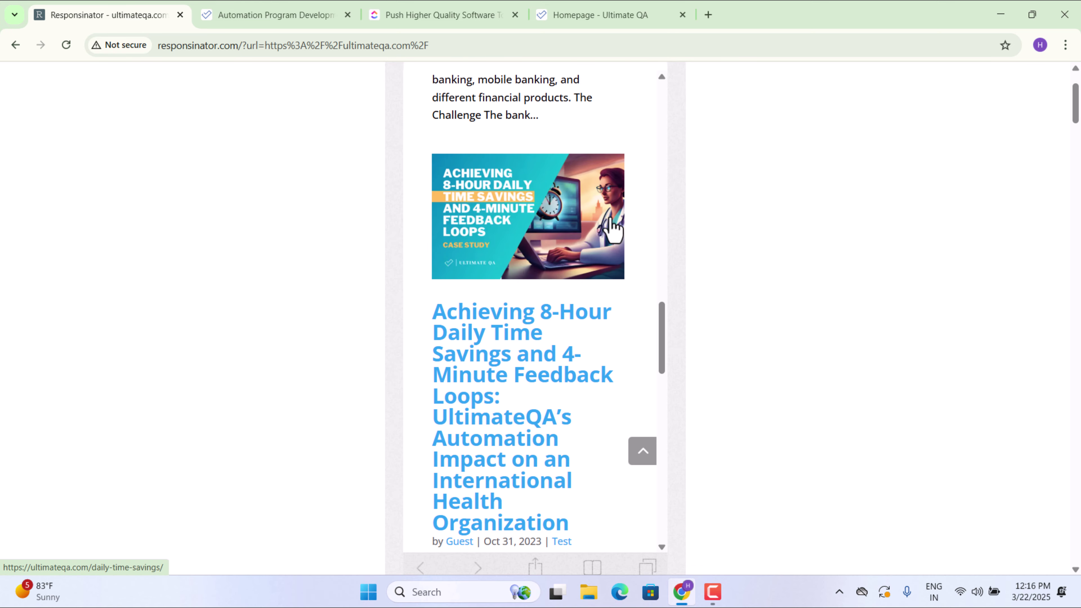
pyautogui.scroll(-10, 523, 300)
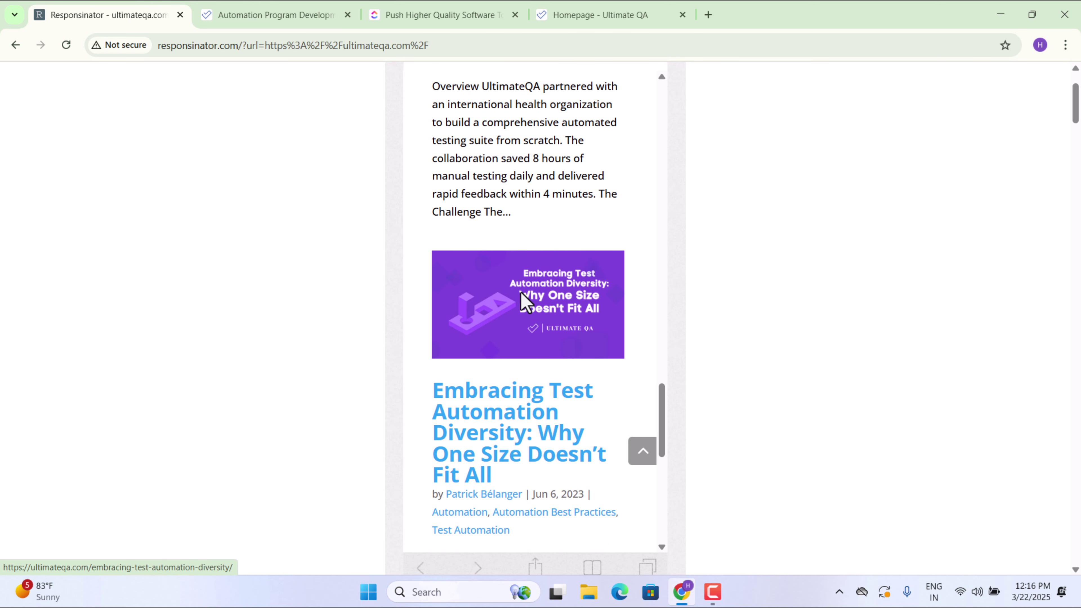
pyautogui.scroll(-2, 525, 300)
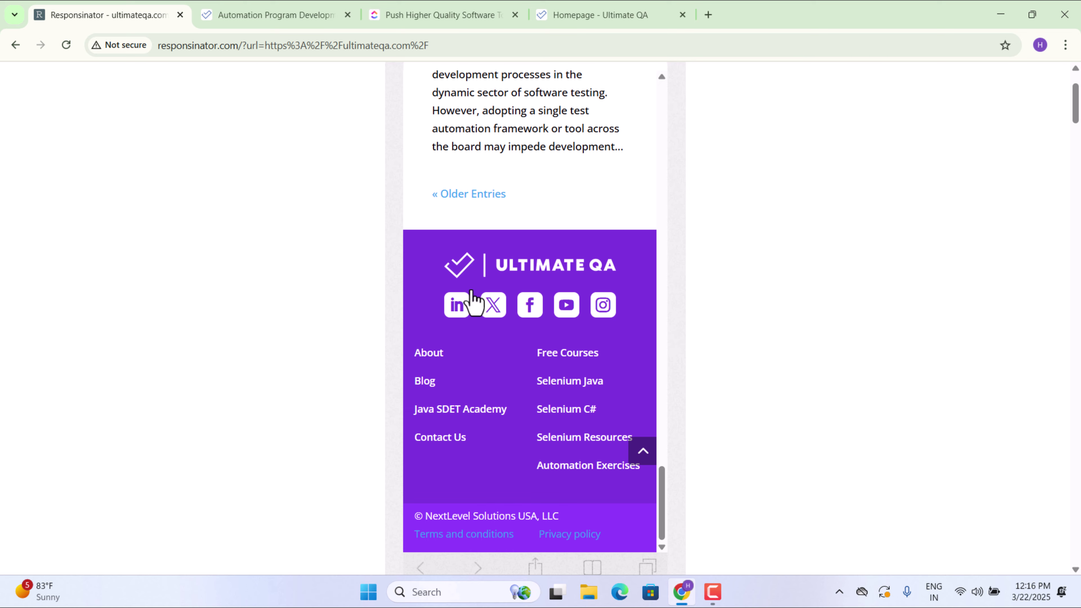
pyautogui.scroll(20, 458, 256)
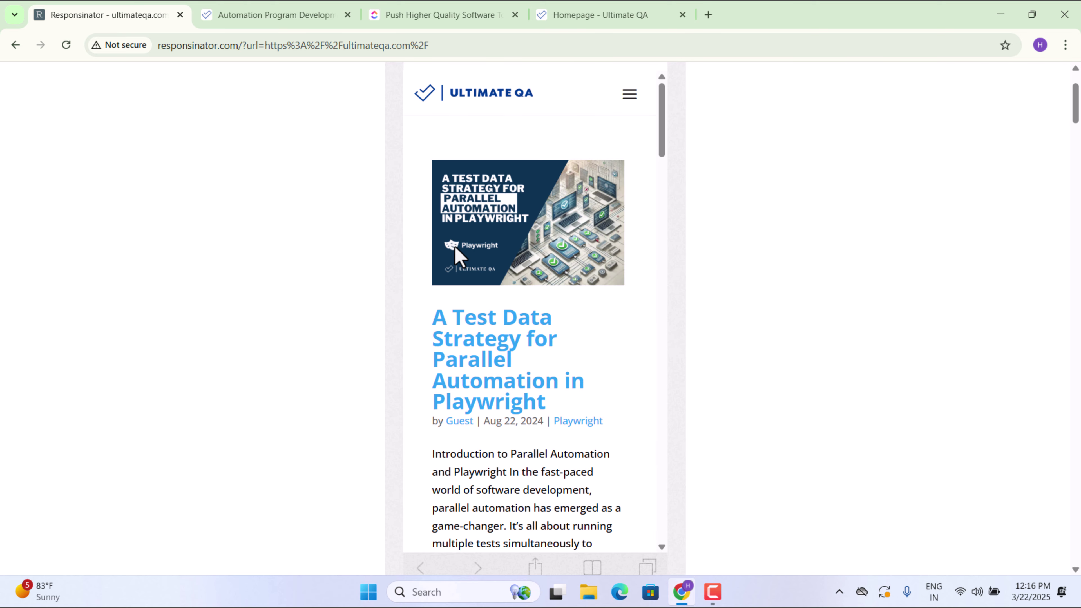